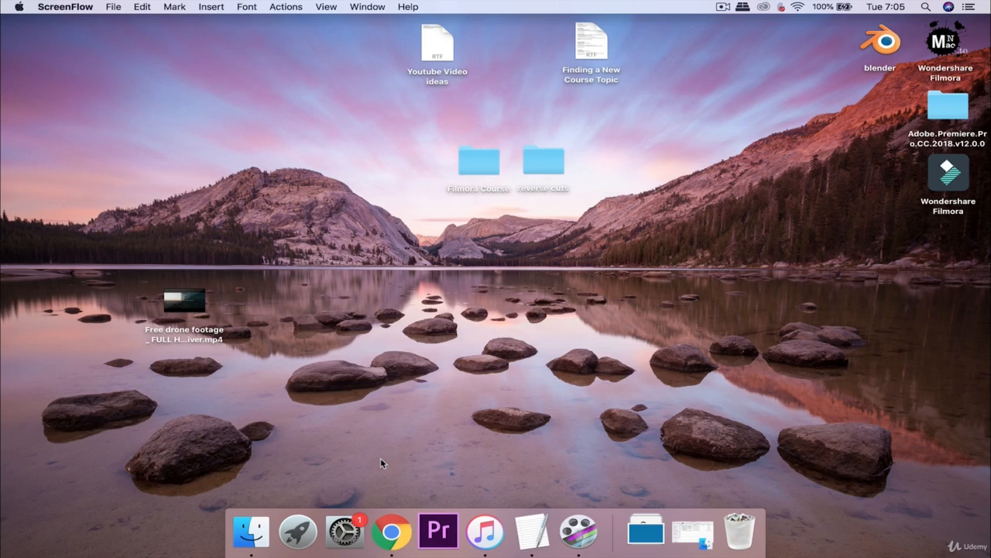
Open the filmora.wondershare.com website in Chrome.
left_click(392, 530)
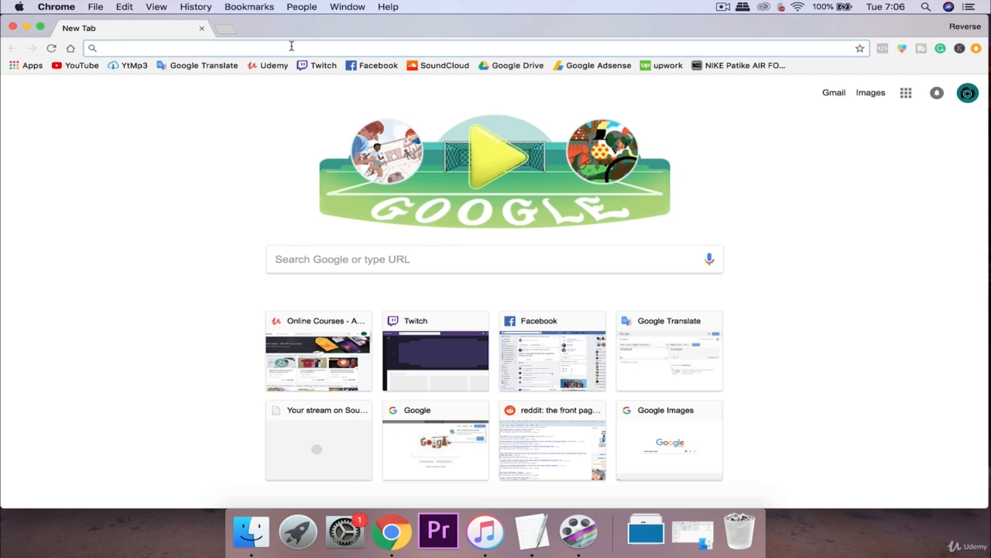
type("fi")
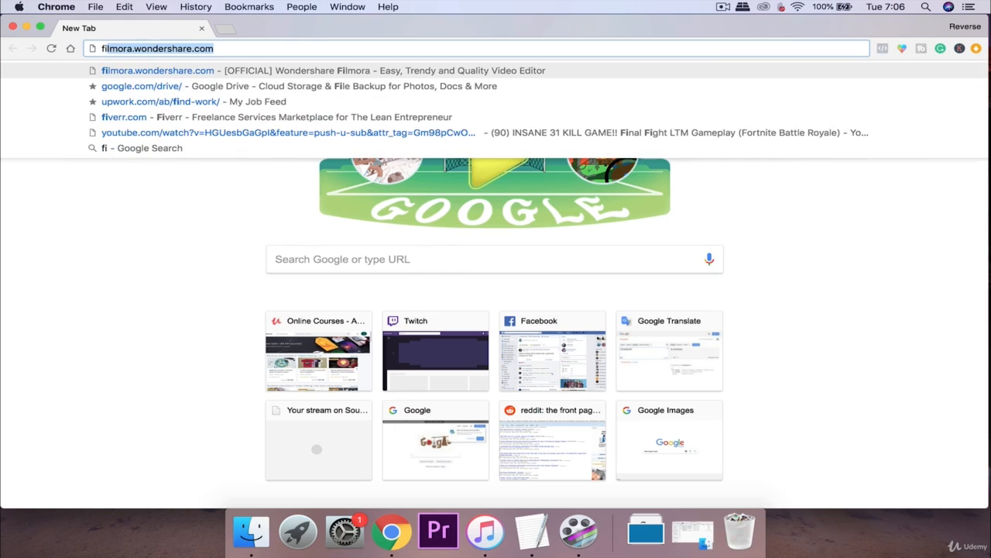
type("lmora.")
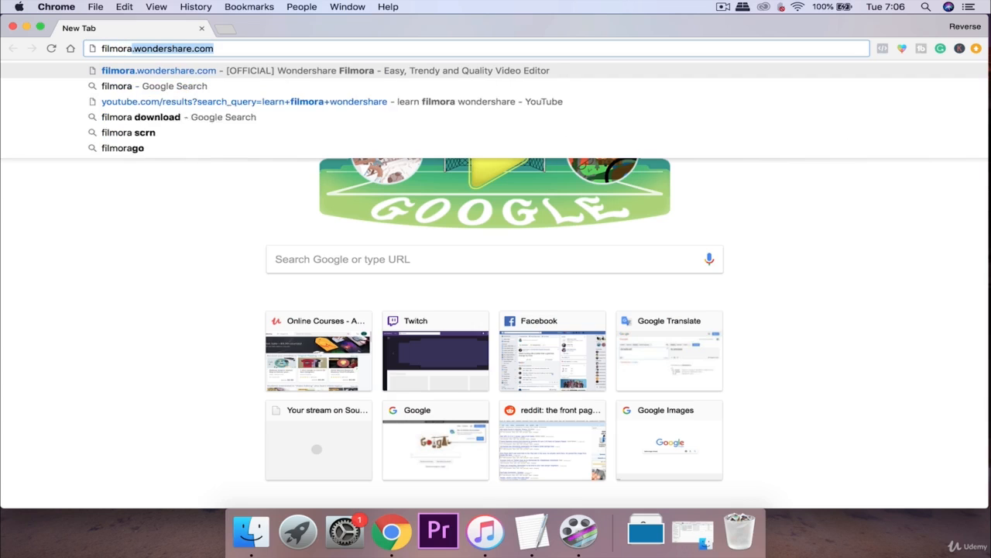
type("wondershare.com")
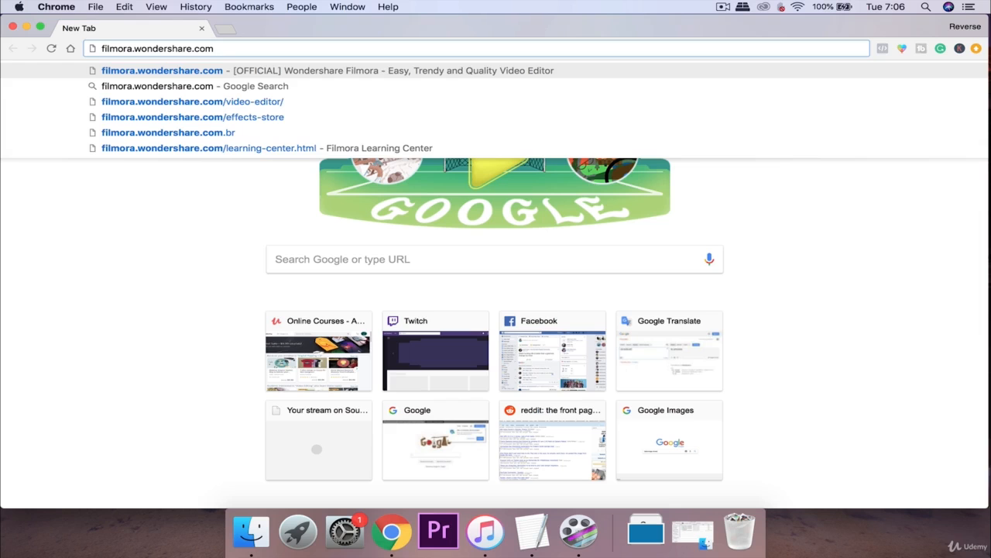
key("Return")
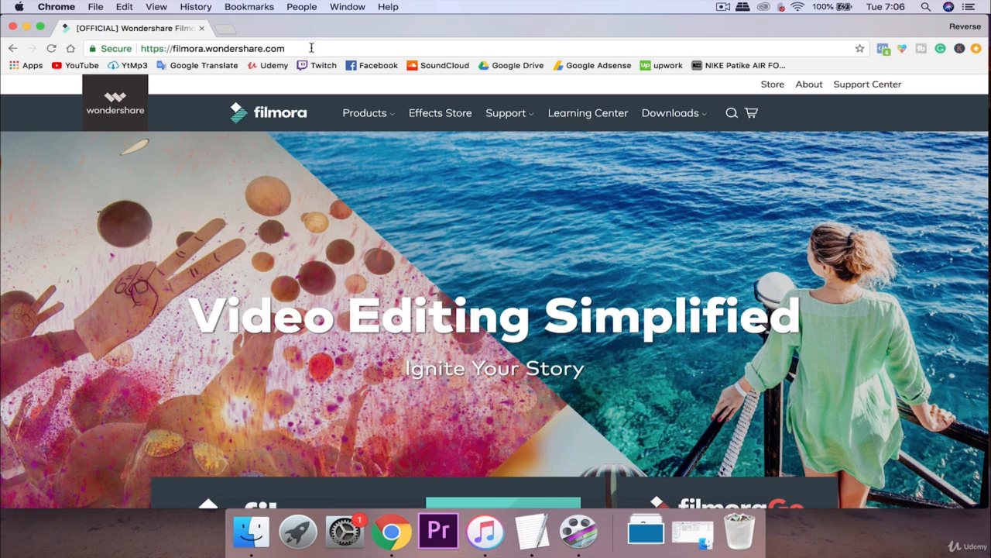
Examine the Filmora home page, its product list and the downloads offered for each platform.
scroll(315, 240, "down", 2)
scroll(315, 232, "down", 3)
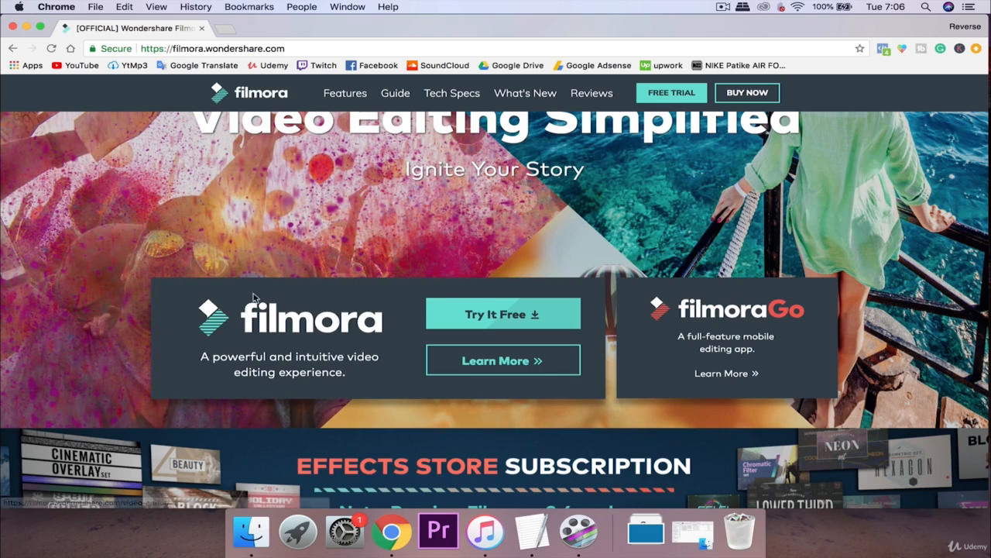
scroll(271, 261, "up", 4)
scroll(268, 257, "up", 2)
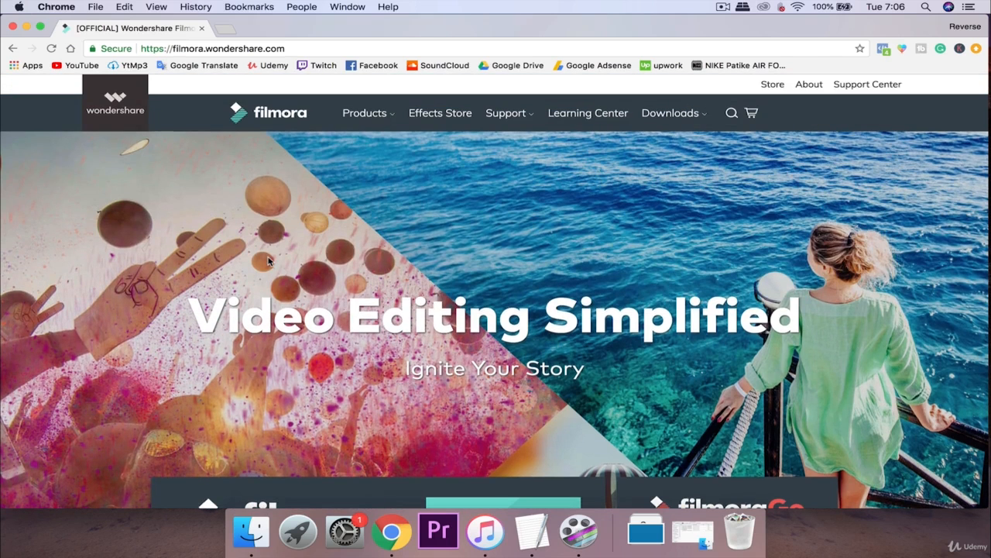
left_click(389, 114)
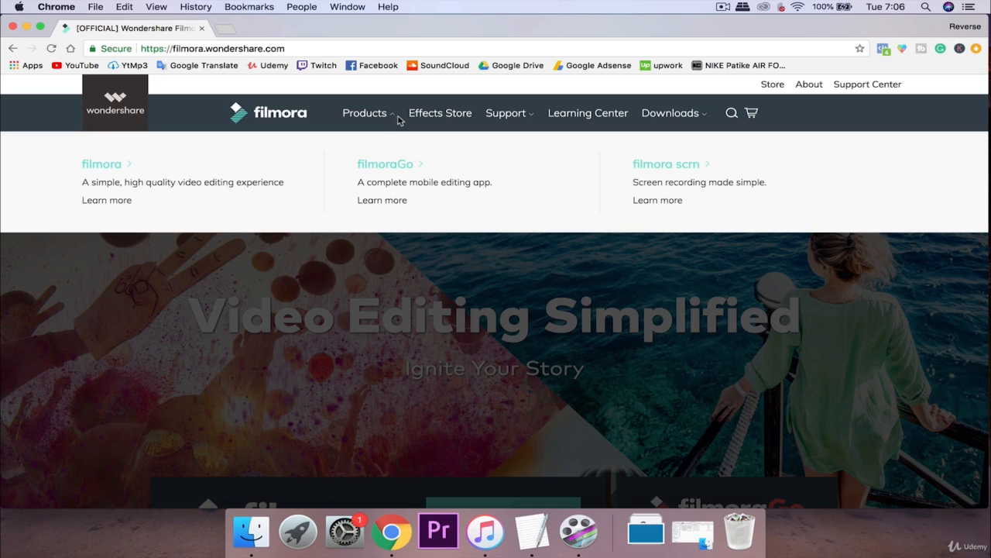
left_click(393, 116)
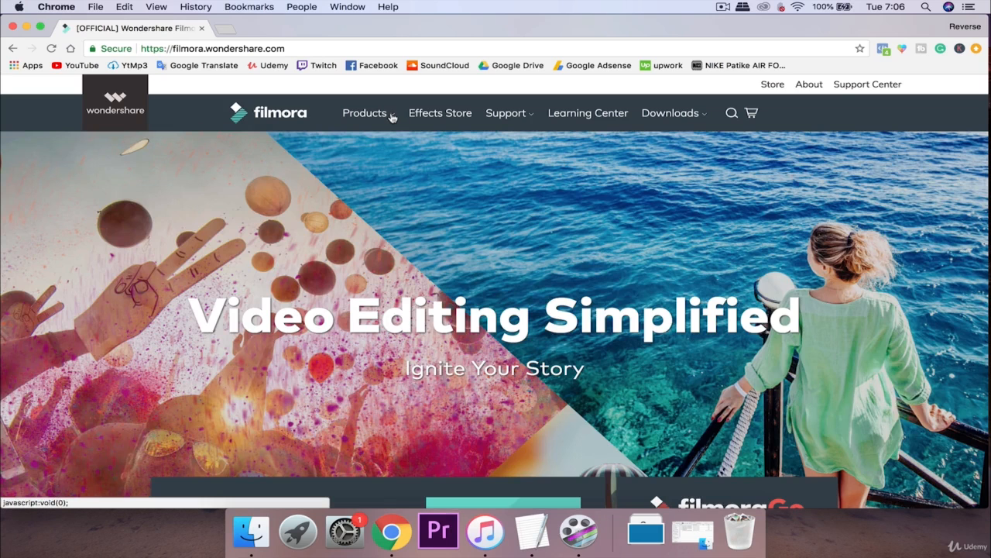
left_click(704, 116)
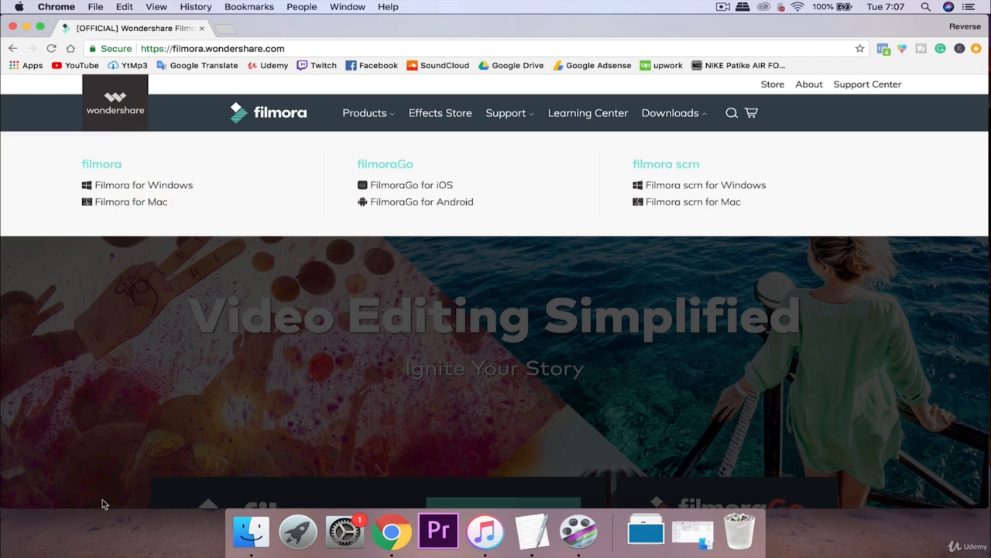
Minimize the browser, move the Wondershare Filmora shortcut nearer the middle of the desktop and launch the program from it.
left_click(27, 26)
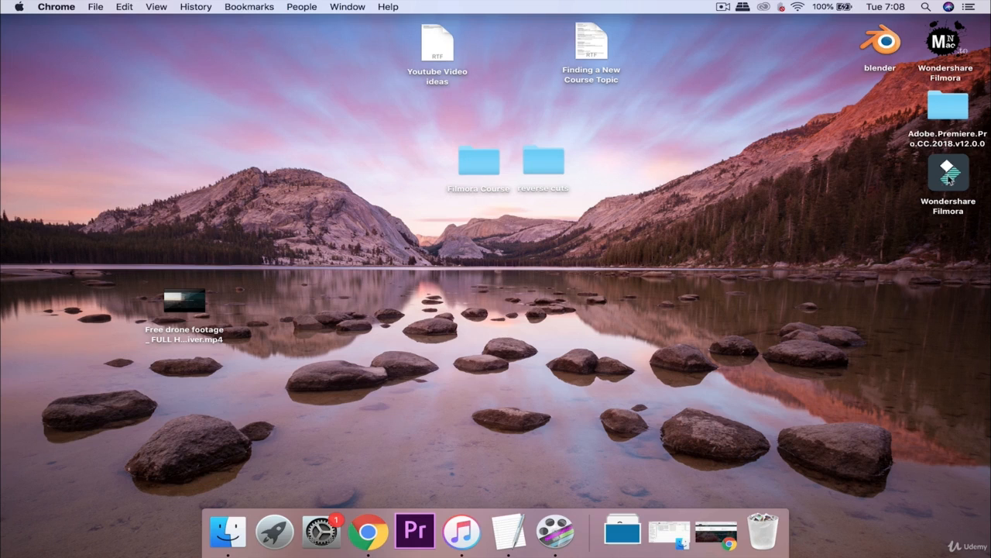
left_click_drag(950, 178, 724, 281)
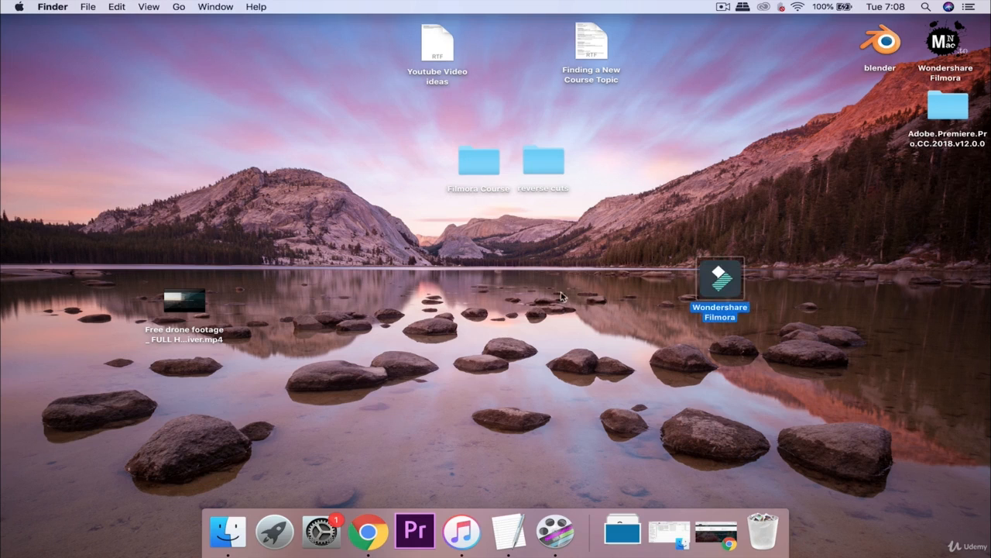
double_click(721, 285)
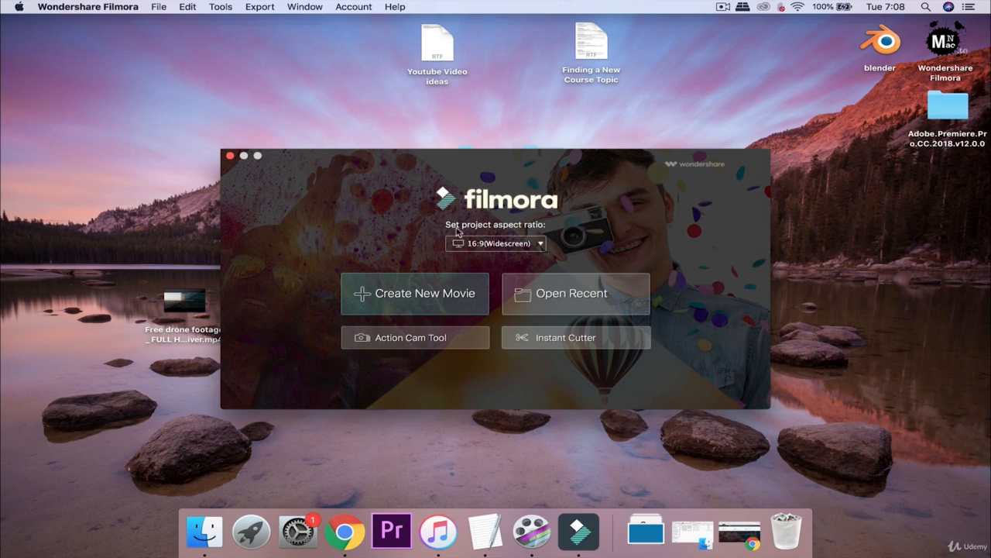
Review the project aspect ratio options, keeping 16:9 (Widescreen), and look at the Open Recent file browser without opening a project.
left_click(544, 246)
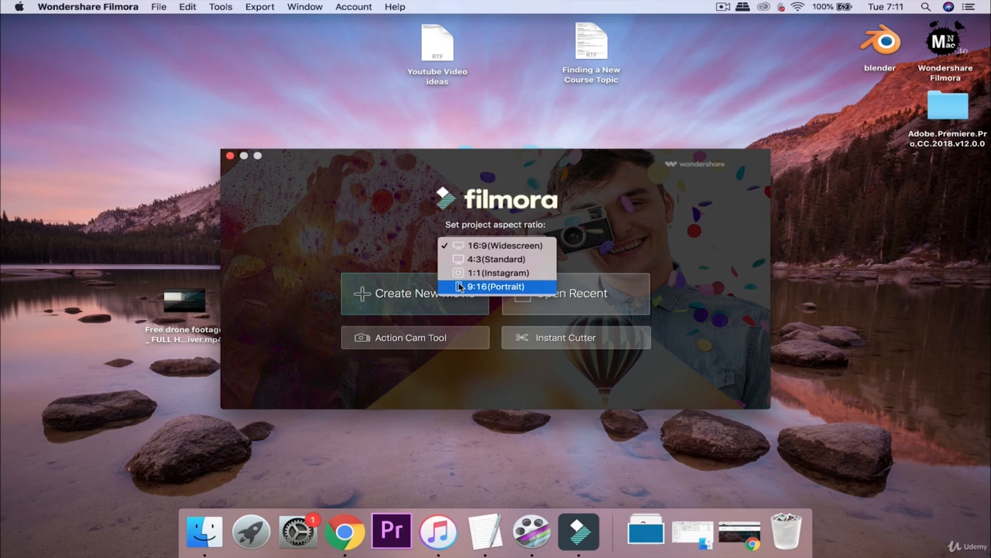
left_click(498, 246)
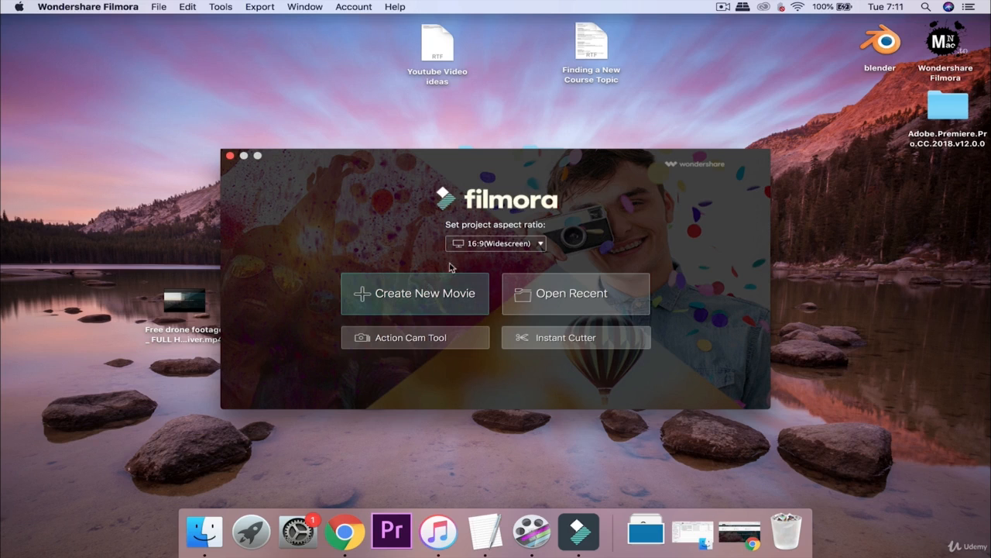
left_click(542, 296)
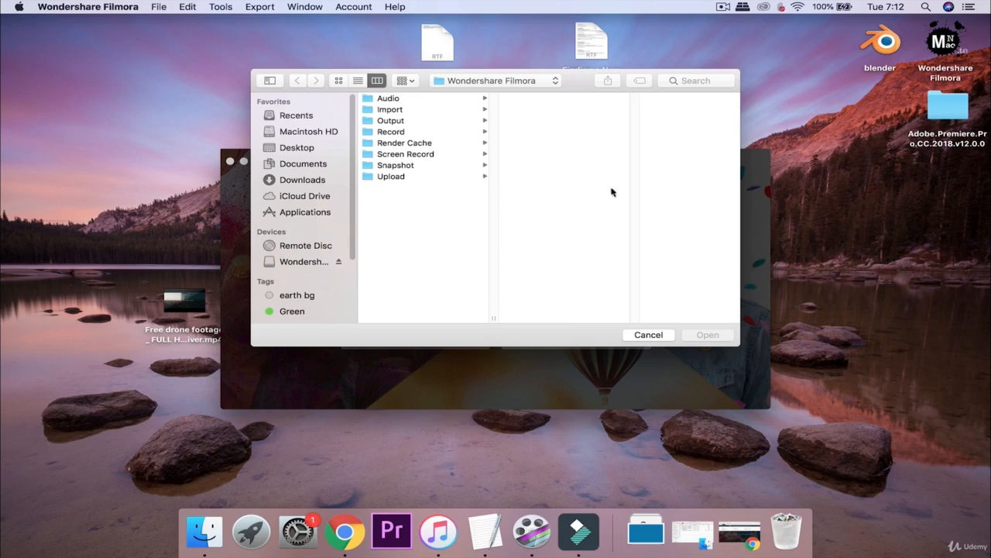
left_click(649, 335)
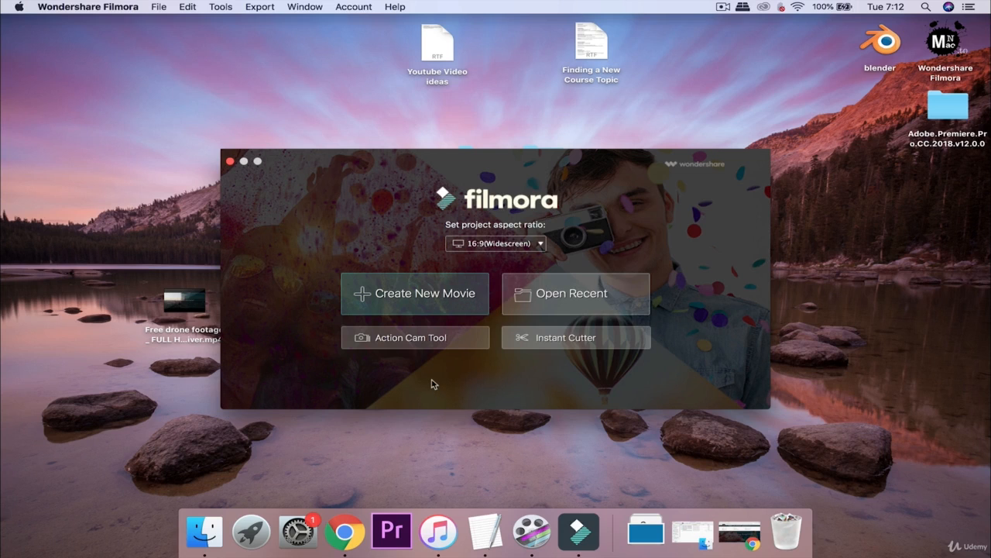
Open the Action Cam Tool and collapse its Stabilization and Denoise sections, leaving Lens Correction expanded.
left_click(406, 341)
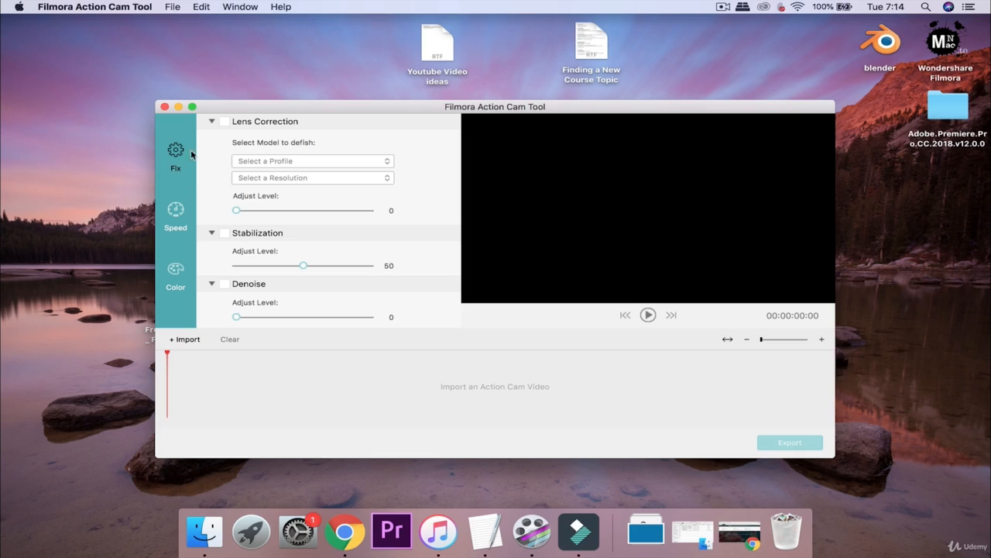
left_click(212, 122)
left_click(211, 138)
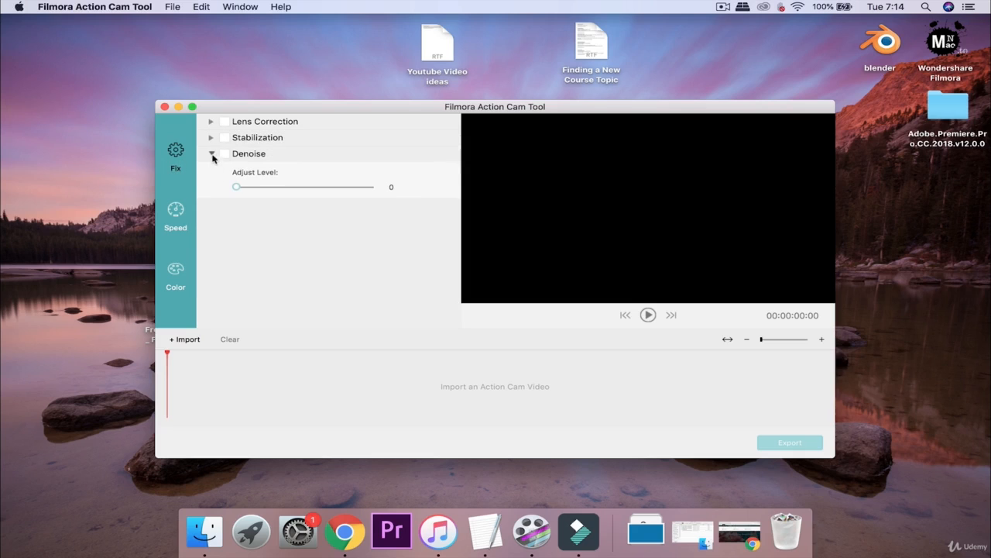
left_click(212, 155)
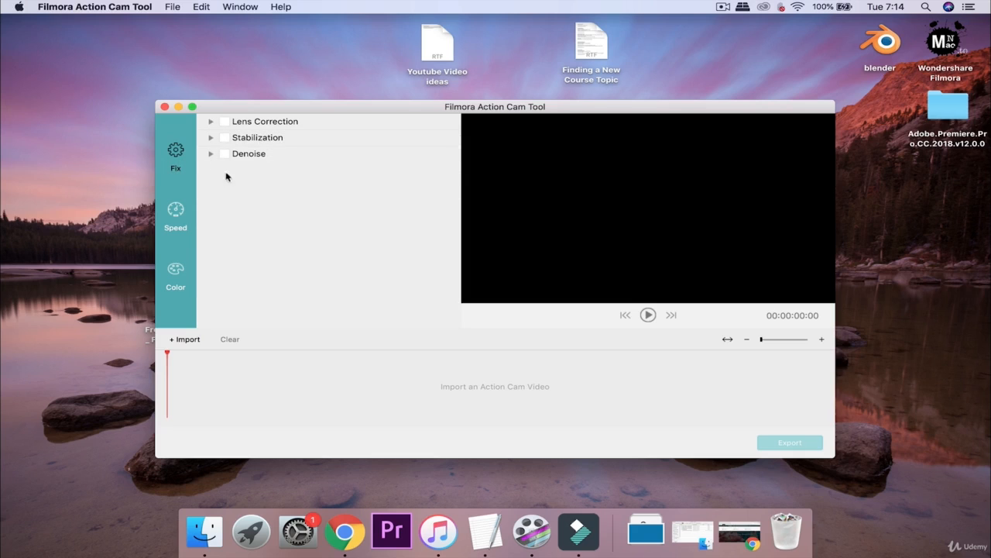
left_click(211, 122)
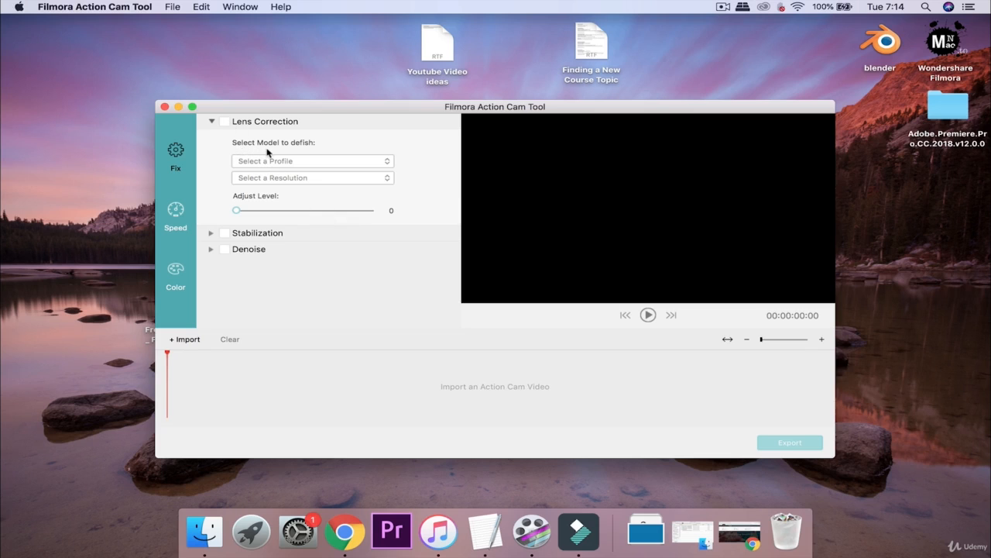
Import the drone footage video from the desktop into the Action Cam Tool timeline and place the playhead at 00:00:27:20.
left_click(75, 175)
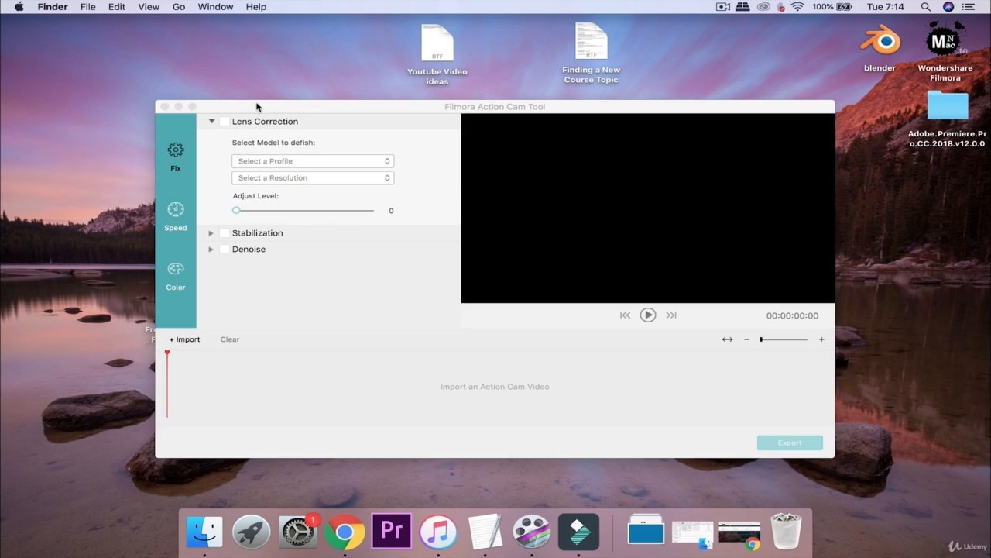
left_click_drag(268, 107, 335, 108)
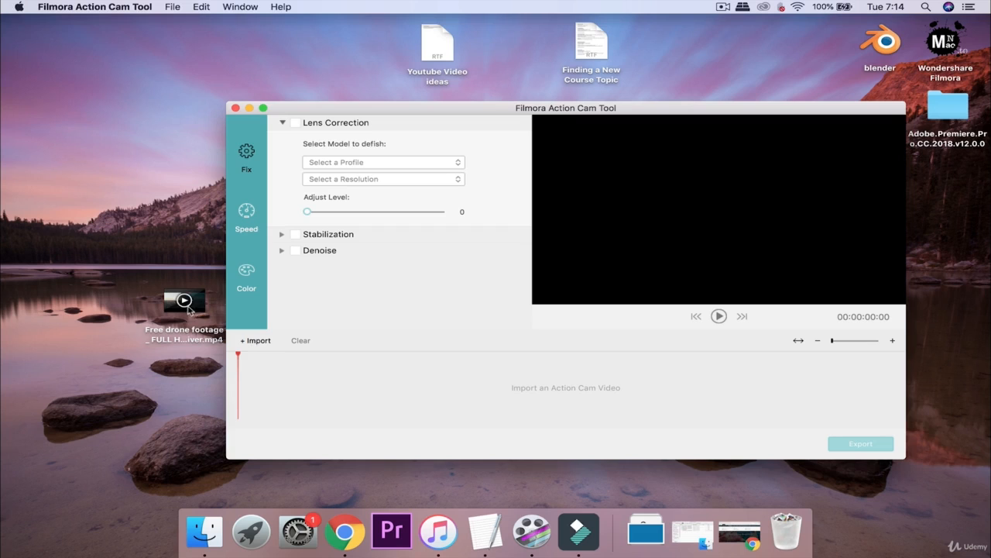
left_click_drag(189, 308, 289, 389)
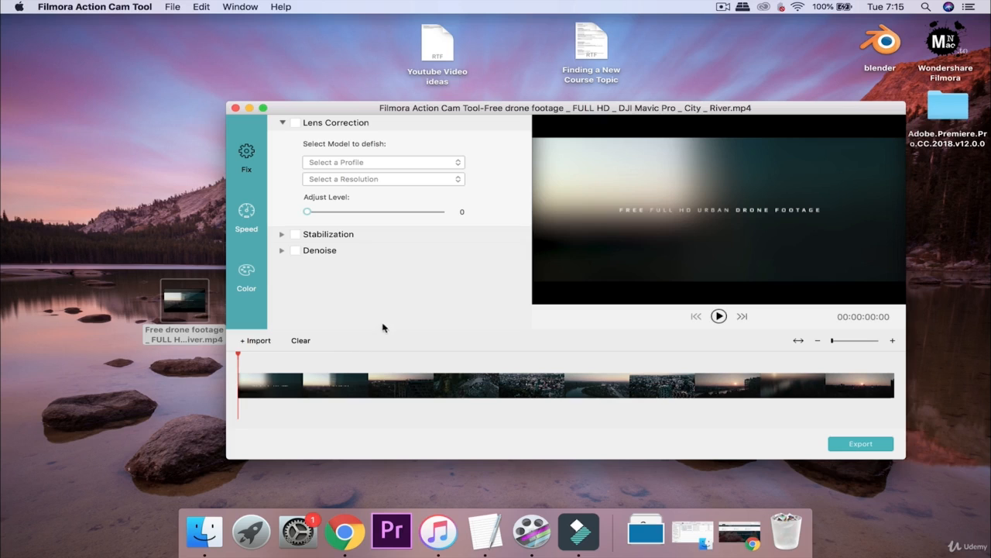
left_click(497, 360)
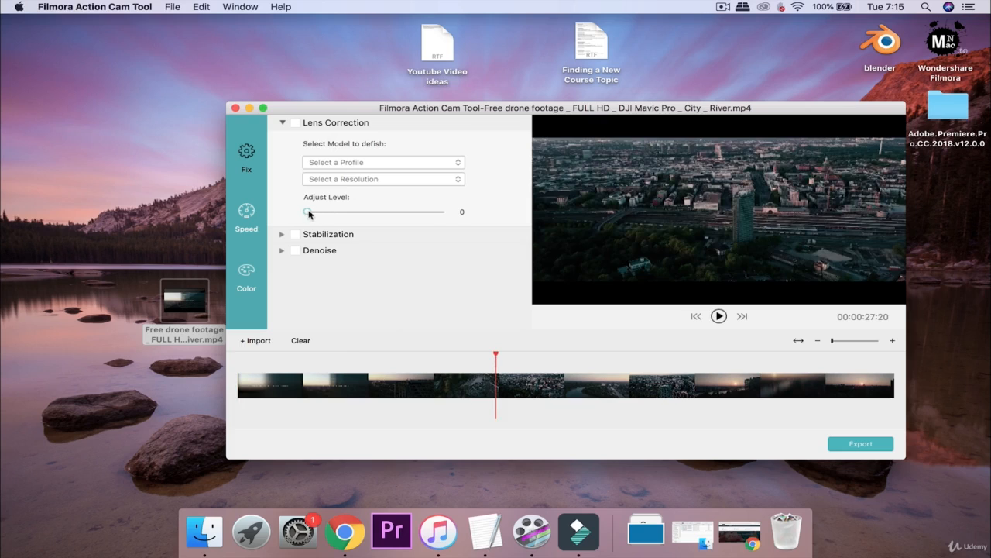
Enable Lens Correction for the clip and look through the available camera profiles and resolutions without choosing one.
left_click(297, 124)
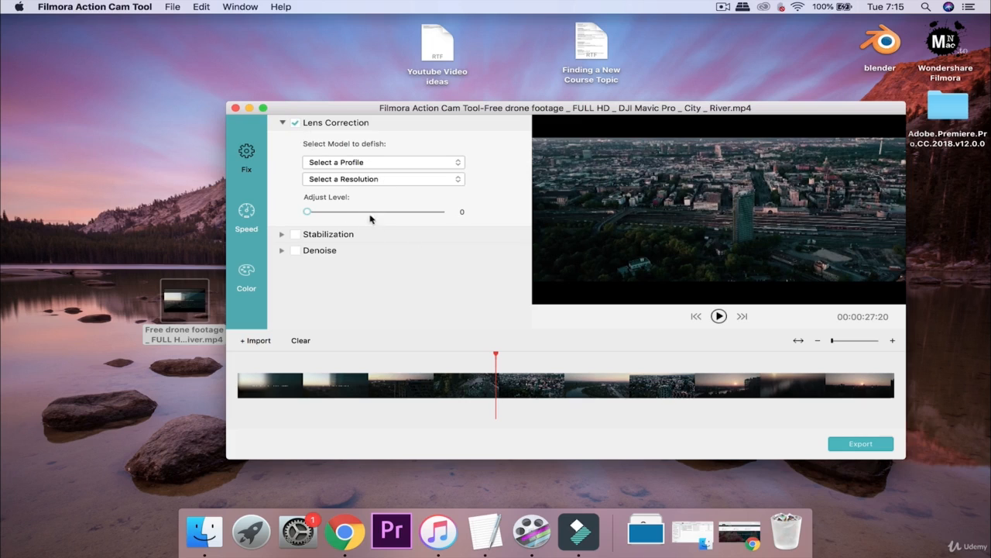
left_click(357, 164)
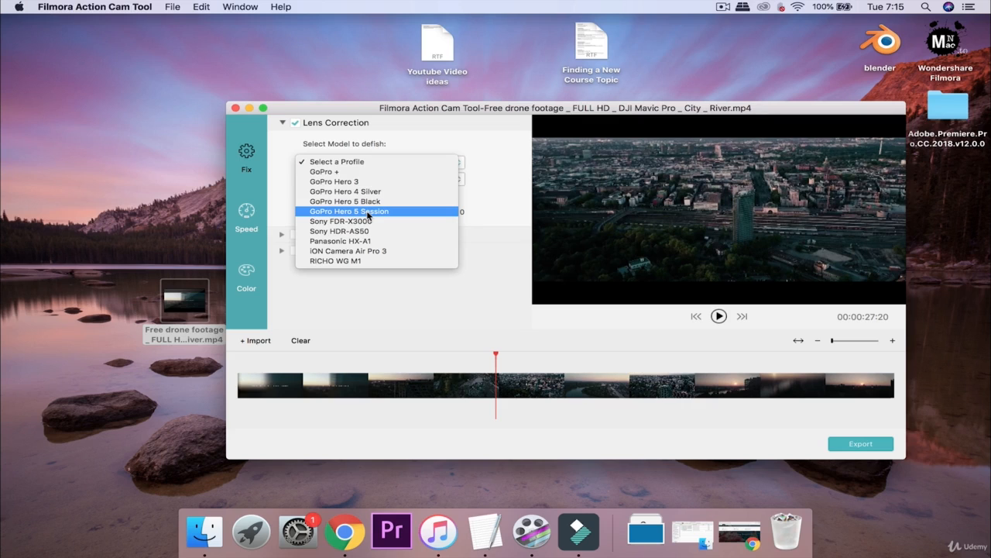
left_click(491, 209)
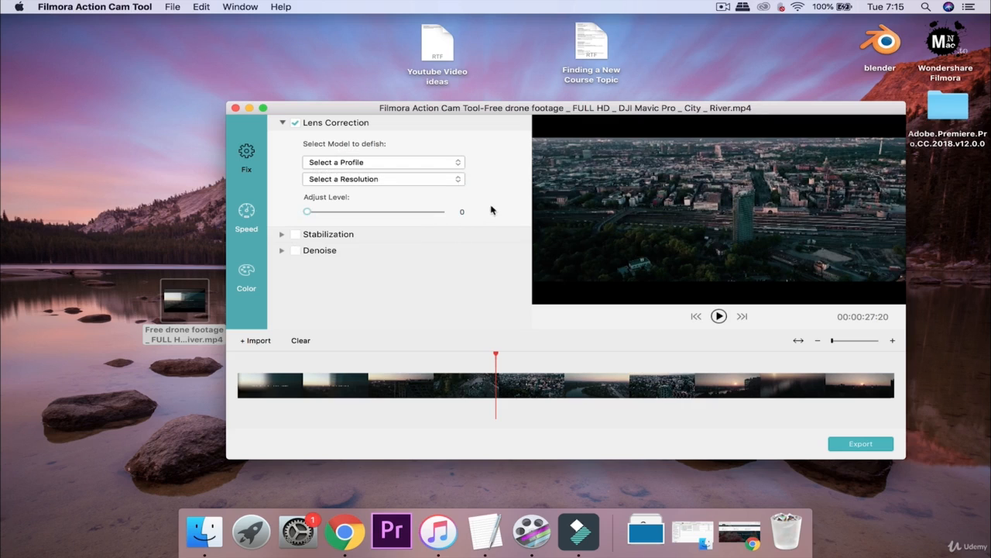
left_click(435, 179)
left_click(434, 179)
Try Stabilization on the clip at adjustment levels 0 and 50, and switch it back off.
left_click(282, 123)
left_click(283, 138)
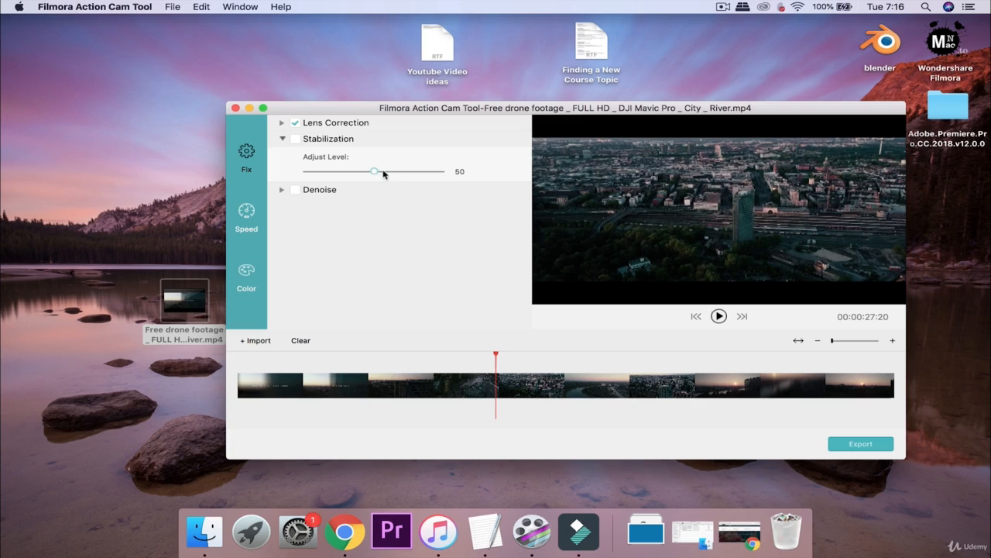
left_click(295, 138)
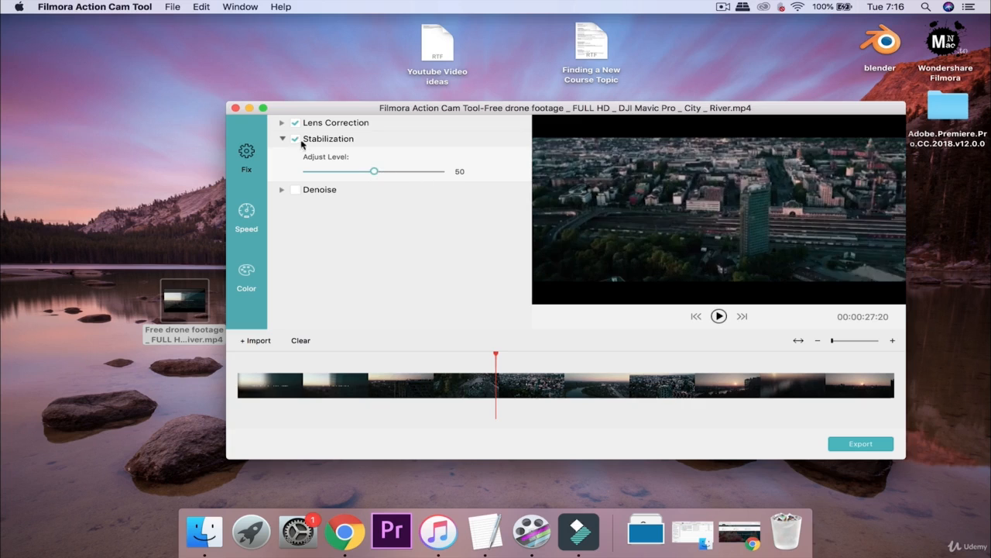
left_click(380, 171)
left_click_drag(380, 172, 286, 173)
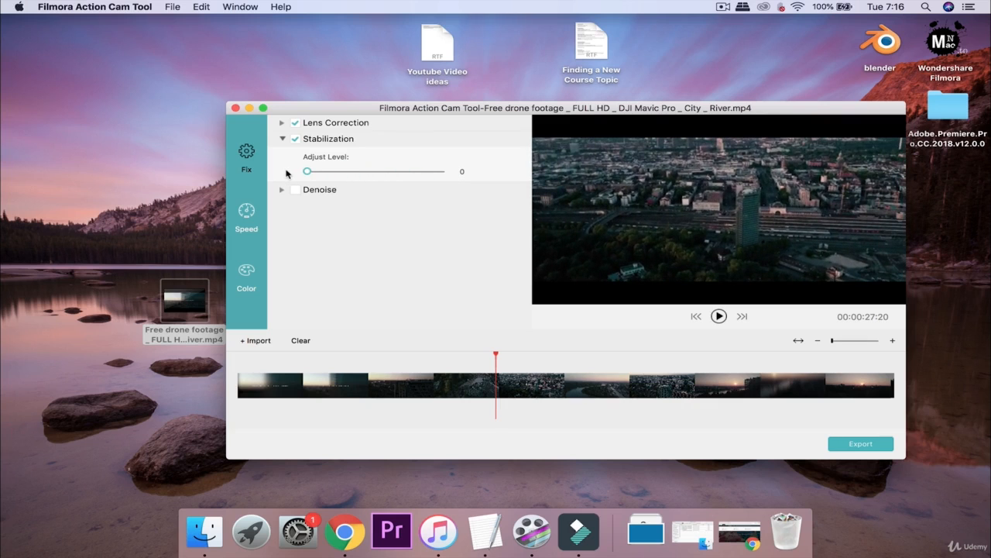
left_click_drag(311, 173, 378, 178)
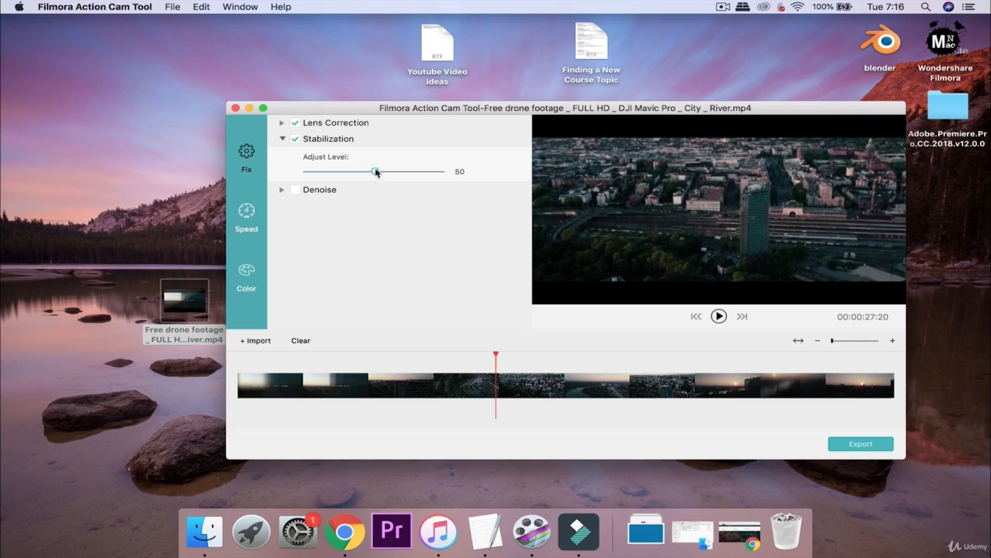
left_click(295, 140)
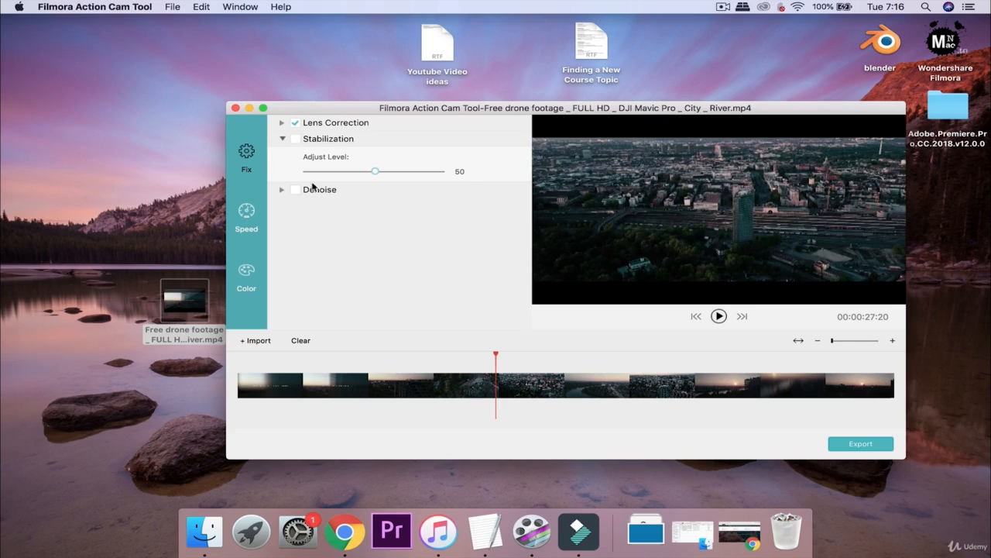
left_click(281, 139)
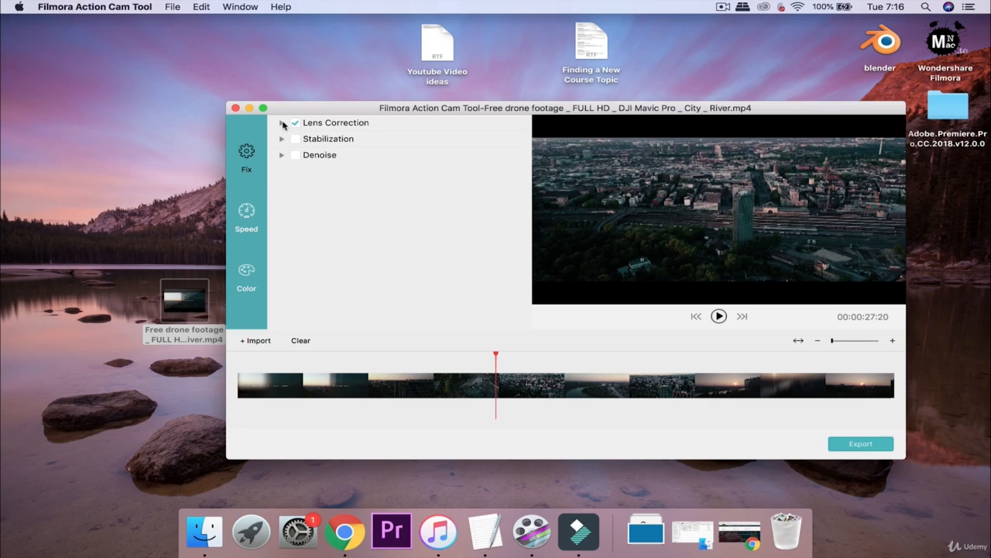
Try Denoise on the clip with a raised adjustment level, and switch off both Denoise and Lens Correction.
left_click(282, 122)
left_click(282, 123)
left_click(282, 155)
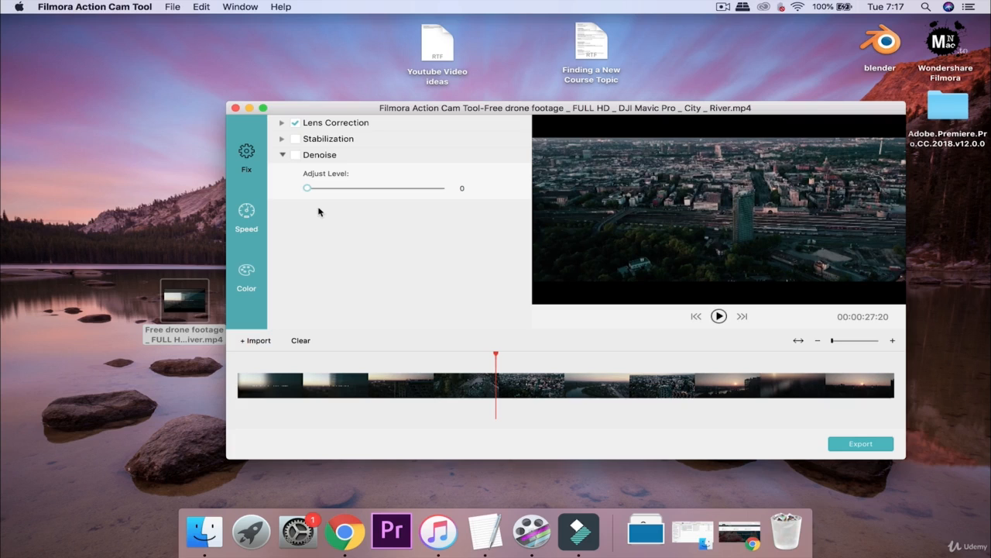
left_click(295, 155)
left_click_drag(307, 188, 376, 194)
left_click(298, 156)
left_click(296, 123)
left_click(283, 155)
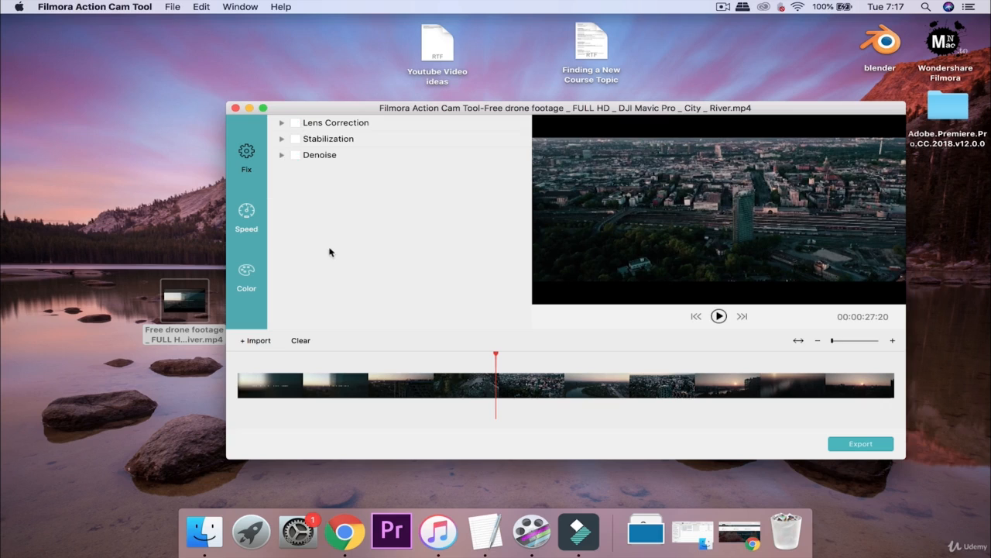
Add a speed mark to the clip from 00:00:27:20 to about 00:00:38:14 and set its speed to 6.1.
left_click(247, 217)
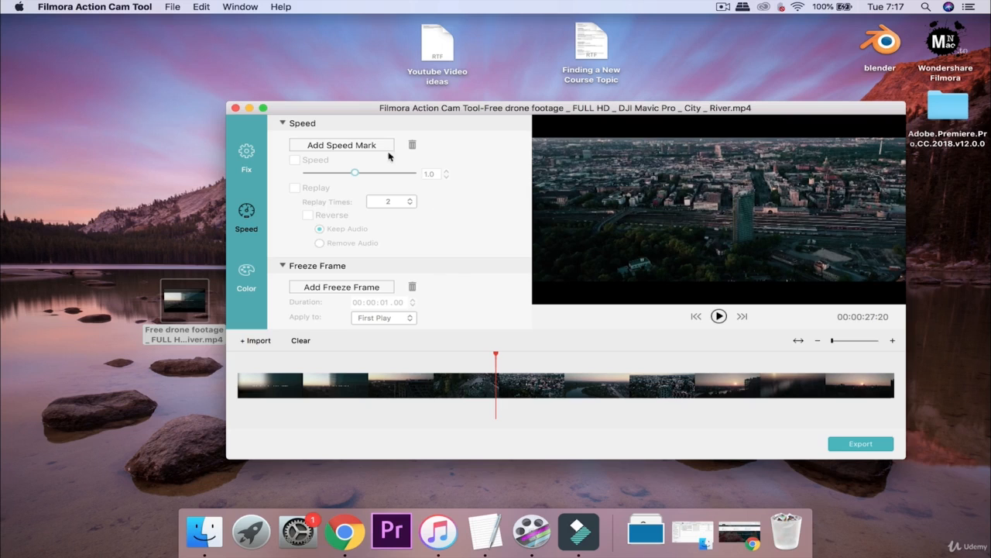
left_click(369, 144)
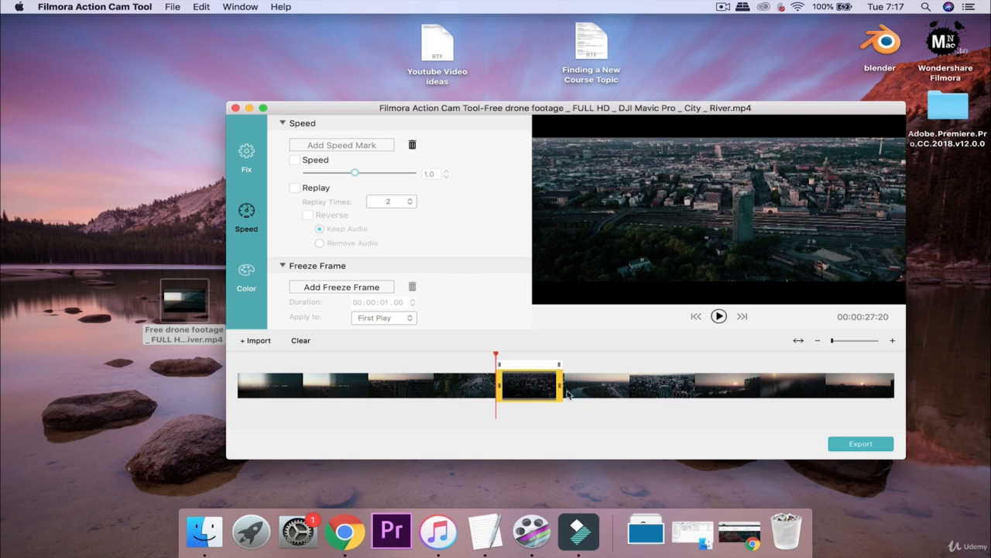
left_click_drag(560, 385, 595, 385)
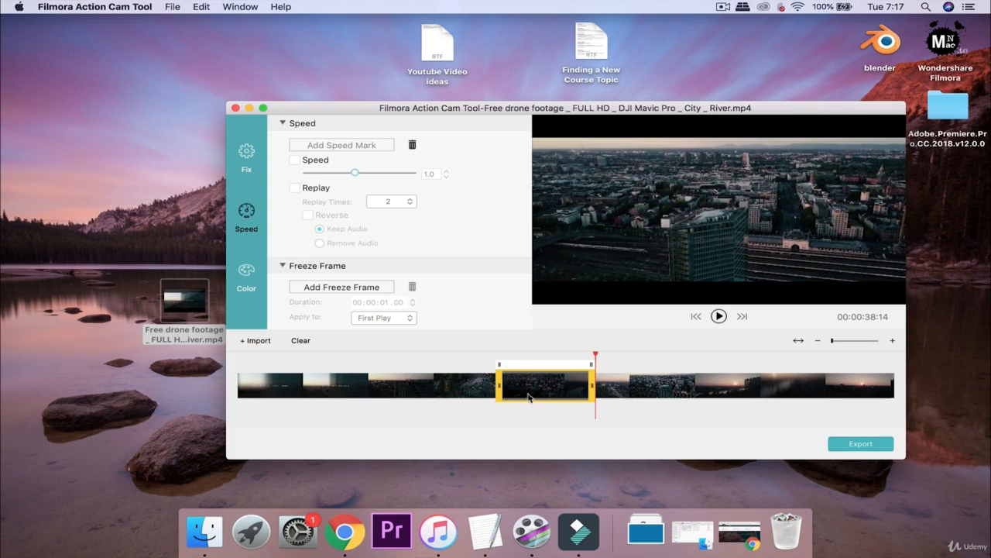
left_click(495, 359)
left_click(314, 161)
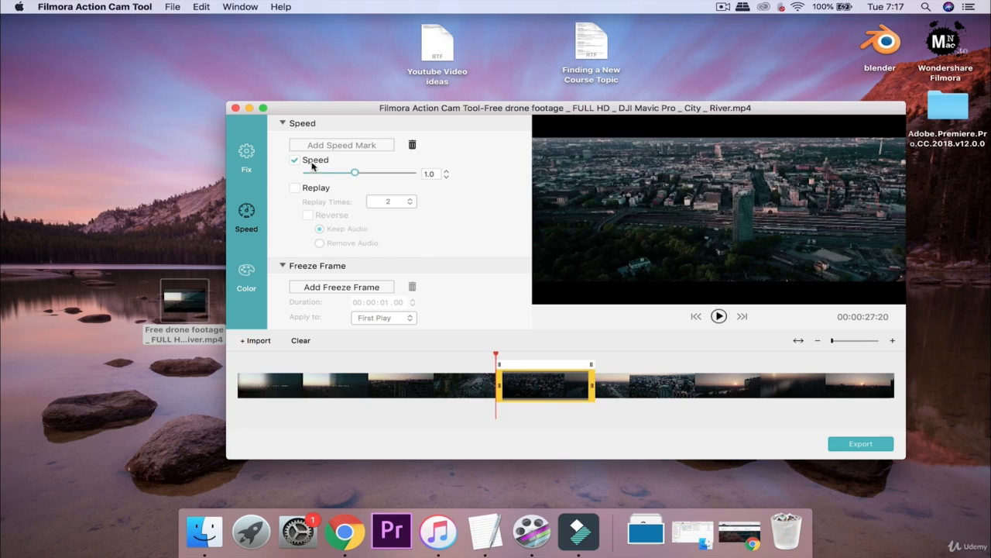
mouse_move(356, 173)
left_mouse_down()
mouse_move(418, 183)
mouse_move(410, 173)
mouse_move(358, 175)
mouse_move(372, 176)
left_mouse_up()
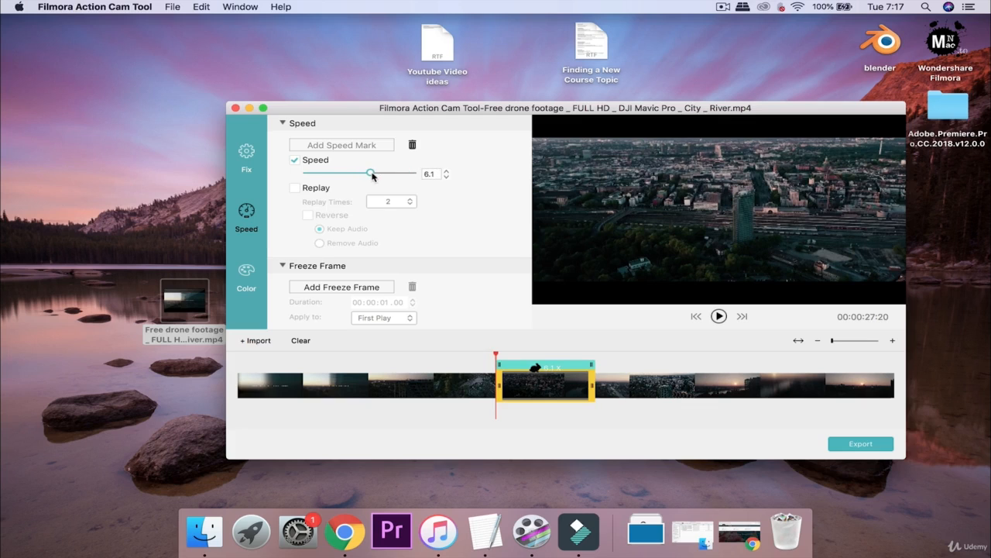
Play the clip from 00:00:24:00 through the sped-up section with the system volume muted, and stop just past its end.
left_click(461, 362)
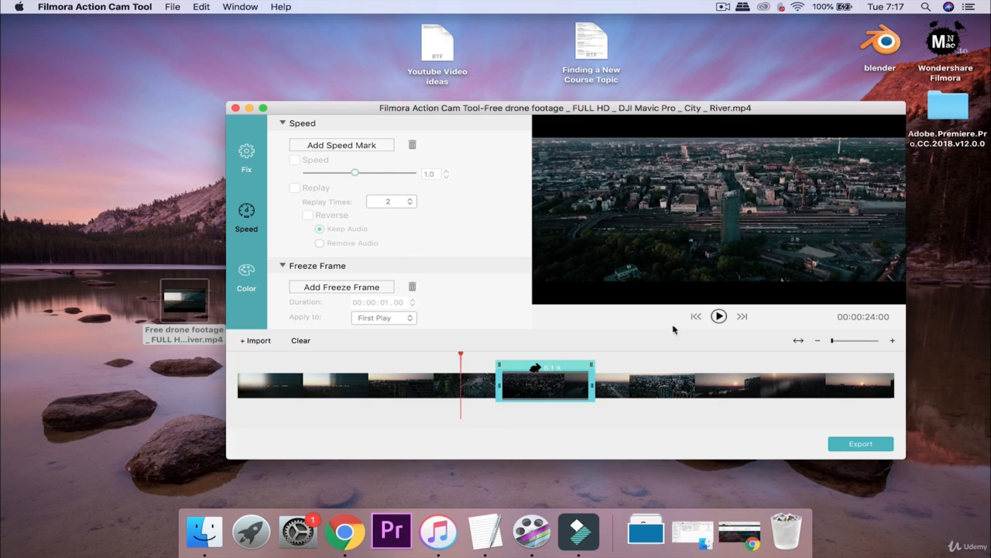
left_click(719, 316)
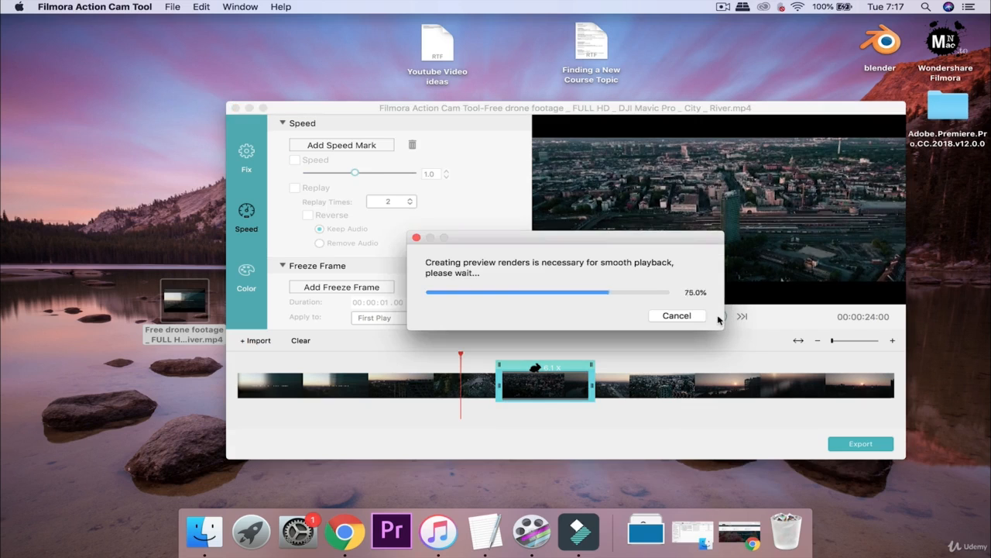
key("F12")
key("F11")
key("F11")
key("F11")
key("F11")
key("F11")
key("F11")
key("F11")
key("F11")
key("F11")
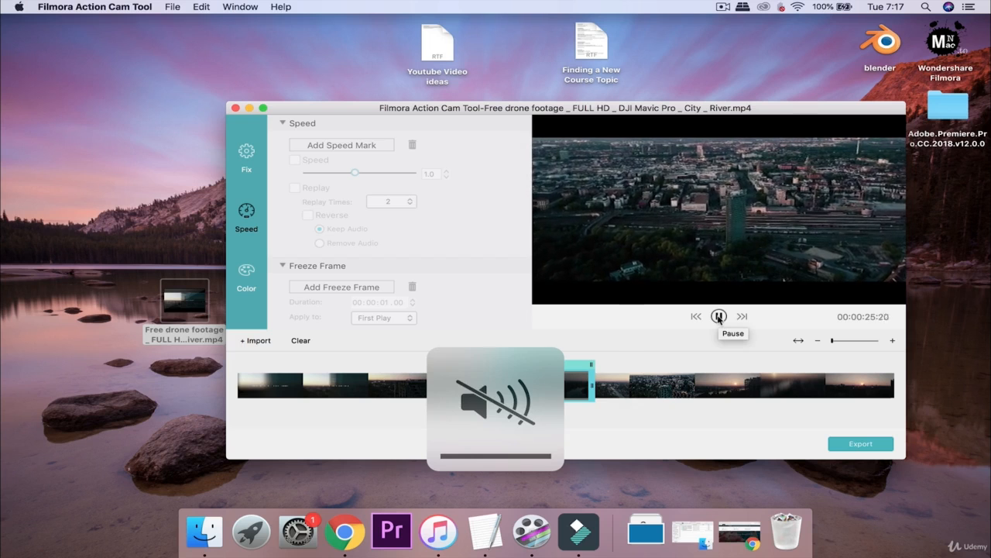
key("F12")
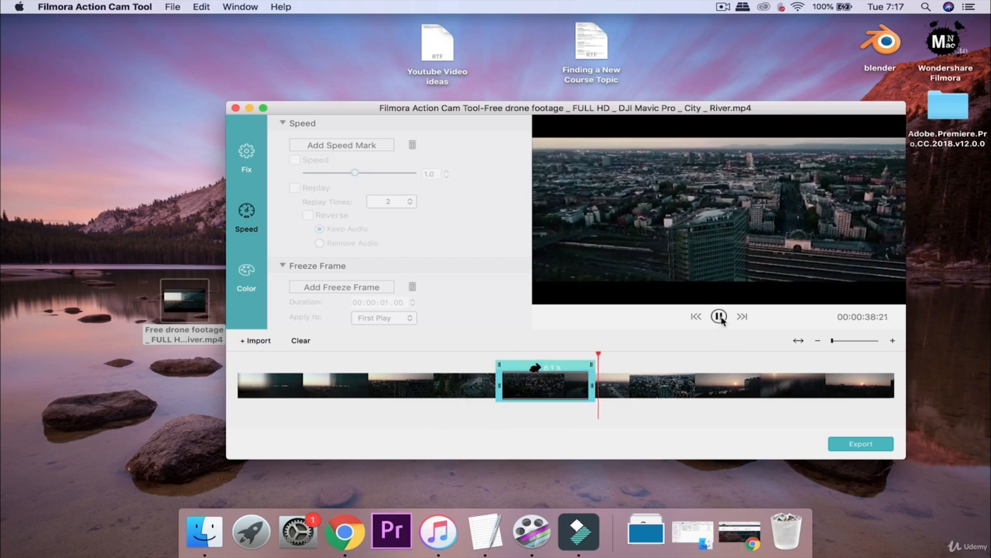
left_click(717, 316)
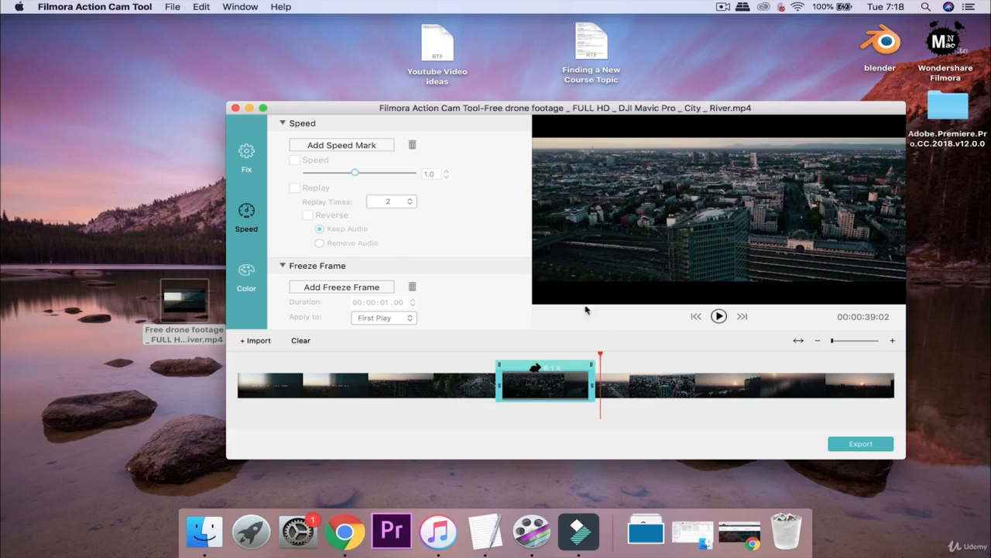
Extend the start of the speed mark back to 00:00:25:16 and enable Replay with 2 replay times and Reverse.
left_click(528, 382)
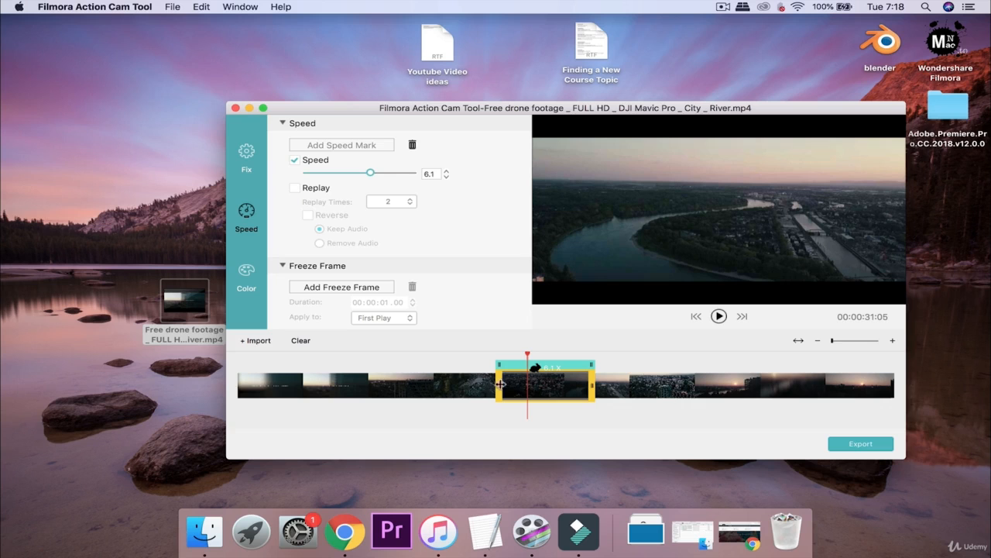
left_click_drag(499, 385, 476, 385)
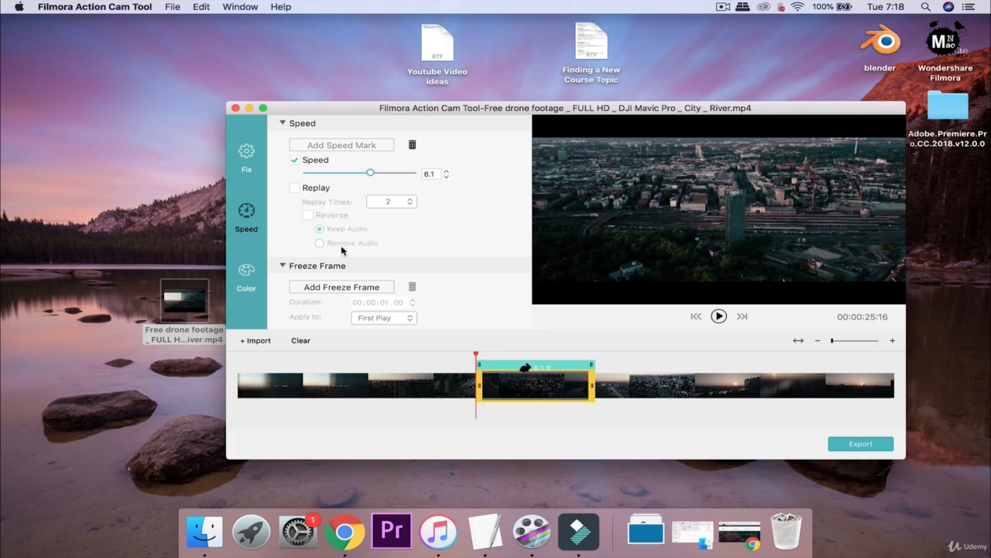
left_click(318, 191)
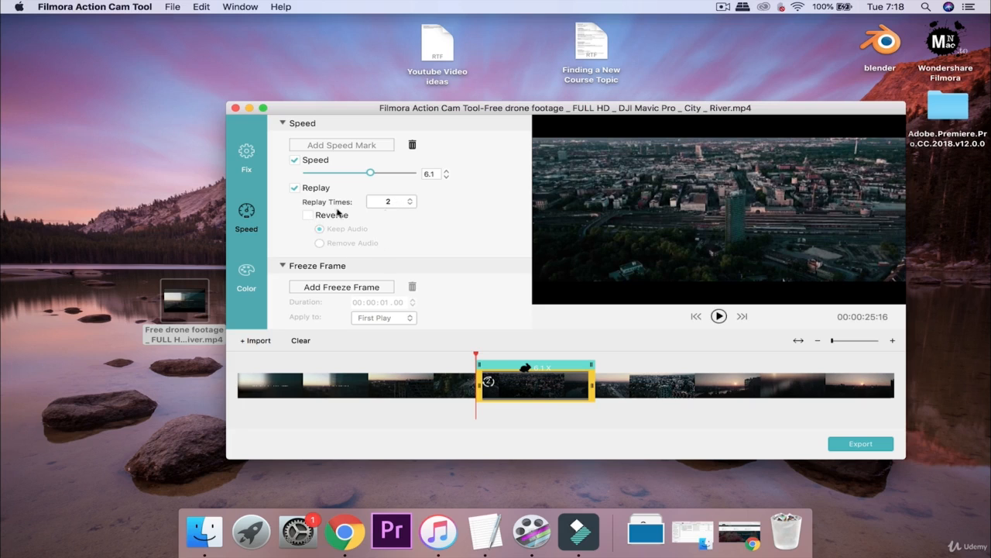
left_click(310, 217)
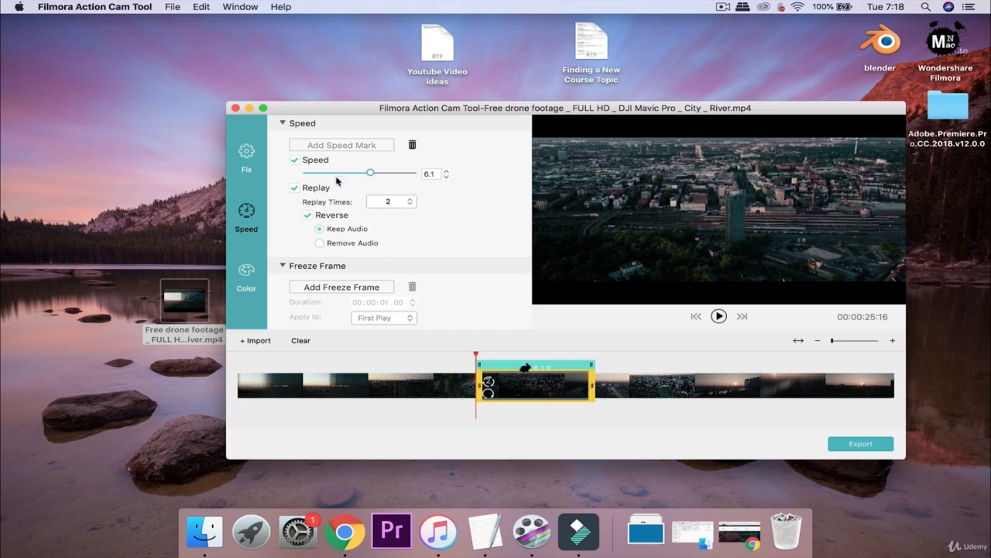
Add a freeze frame at 00:00:48:03 with a duration of 2 seconds, applied to First Play.
left_click(684, 362)
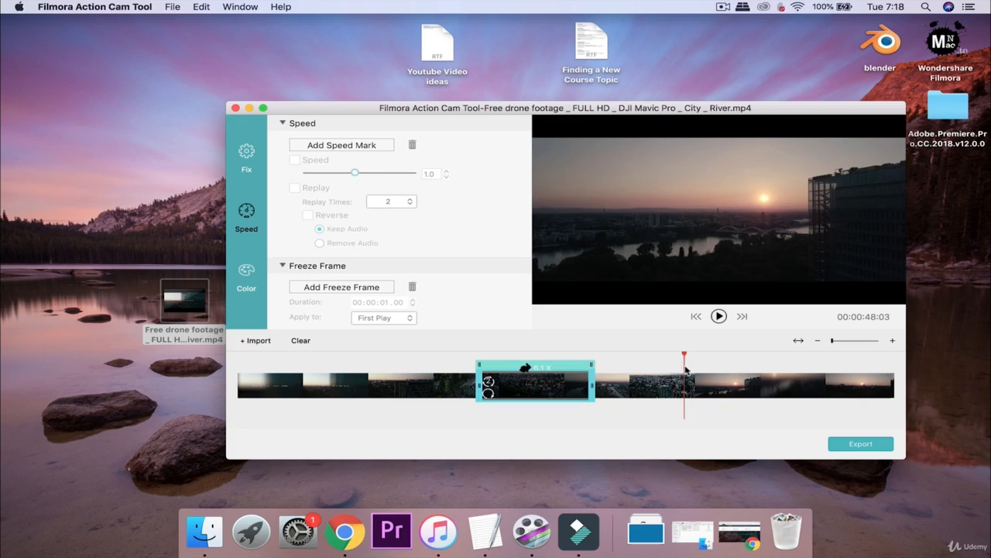
left_click(320, 287)
left_click(385, 303)
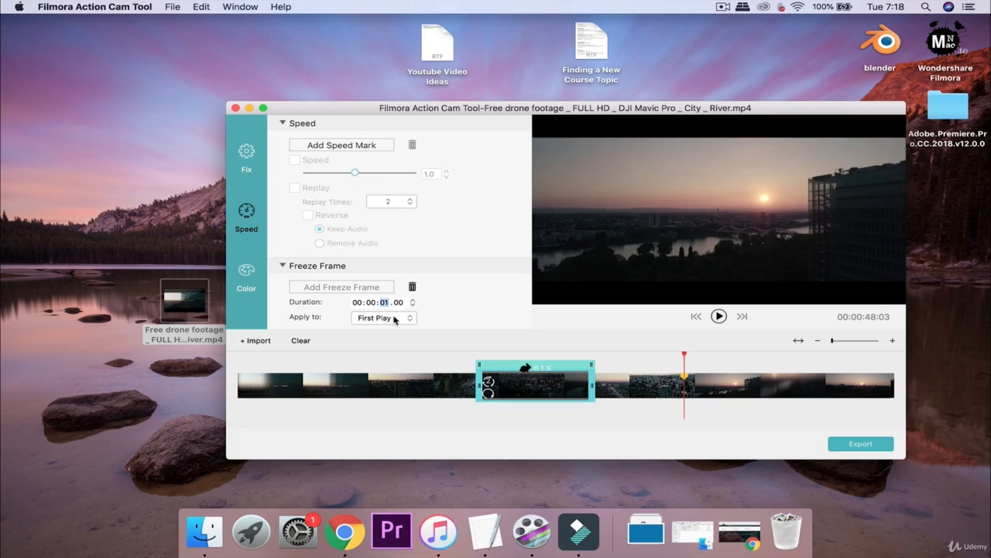
type("2")
left_click(403, 318)
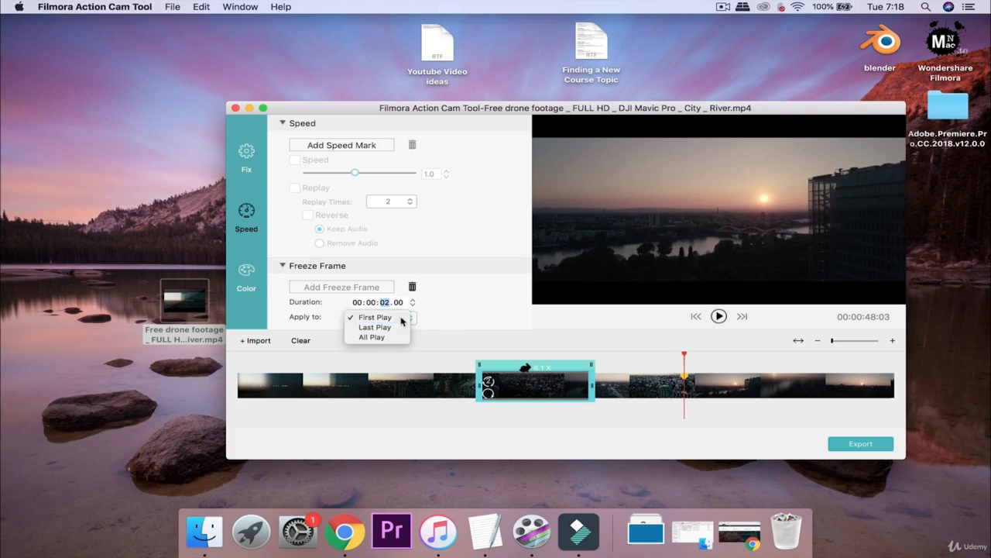
left_click(402, 319)
Play the clip past the freeze frame to preview it, and pause at 00:00:49:22.
left_click(719, 316)
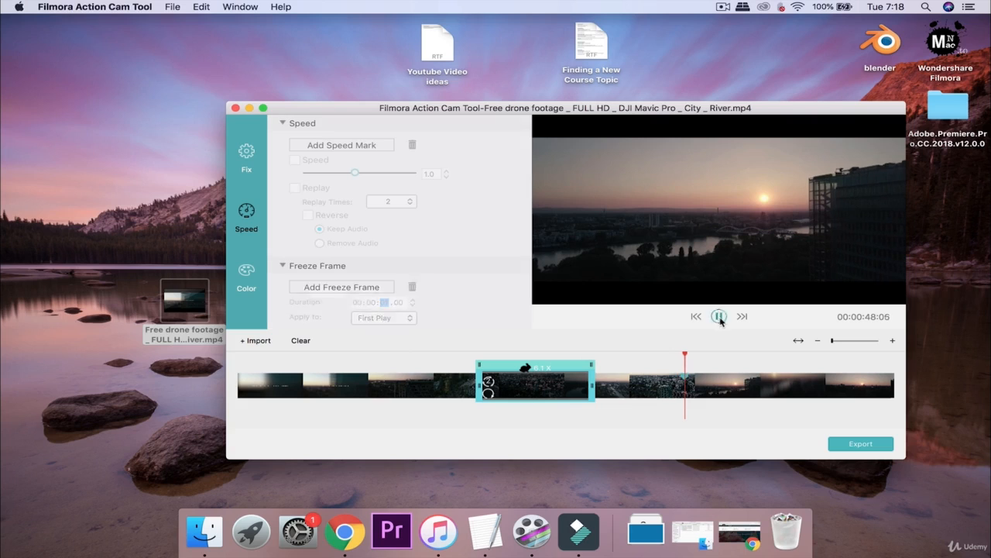
left_click(719, 317)
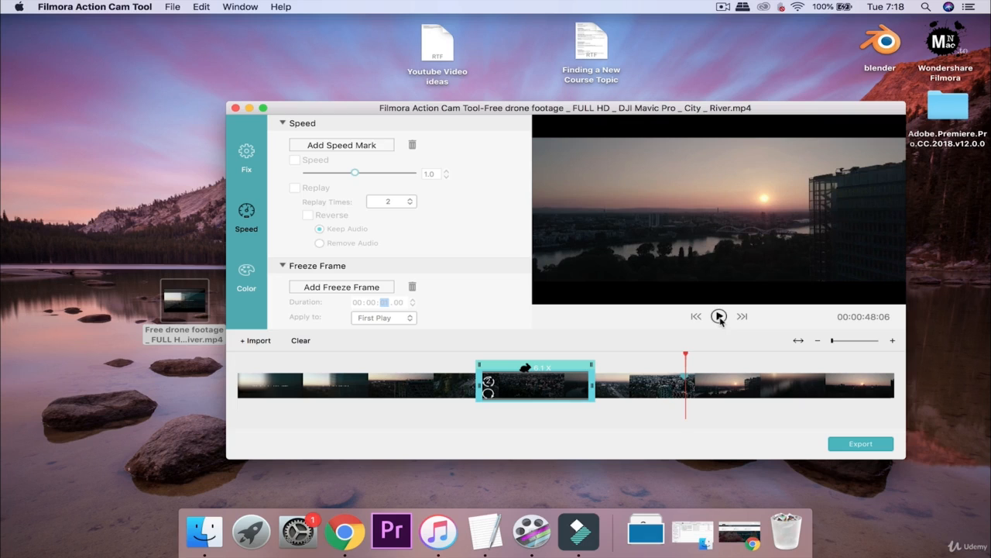
left_click(718, 317)
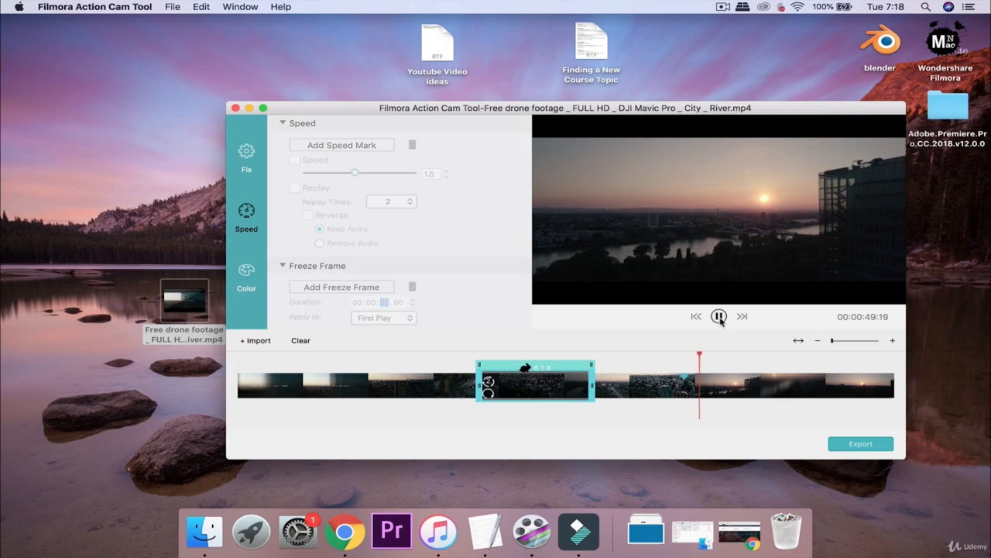
left_click(719, 317)
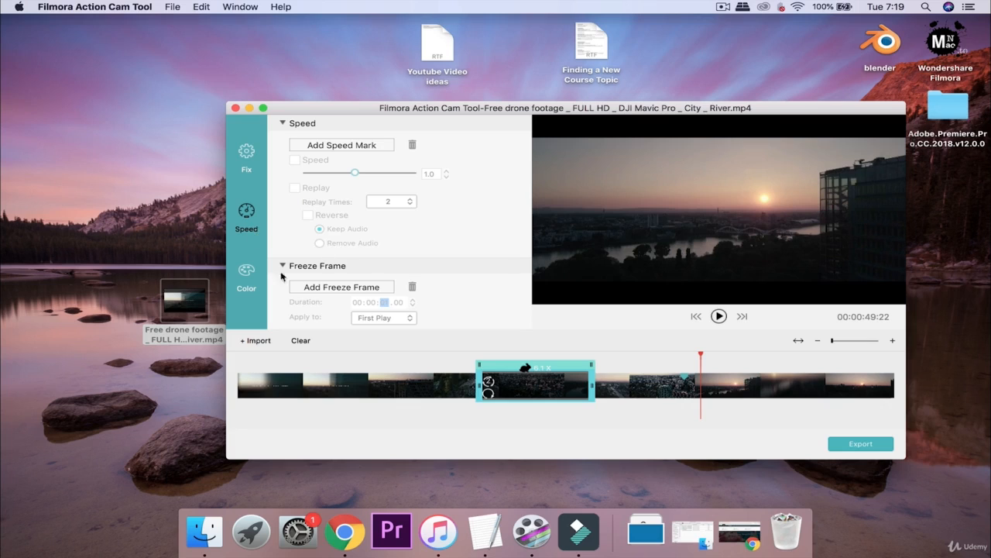
Try Brightness 21 and Contrast -10 in the Color settings, and bring both values to 1.
left_click(247, 276)
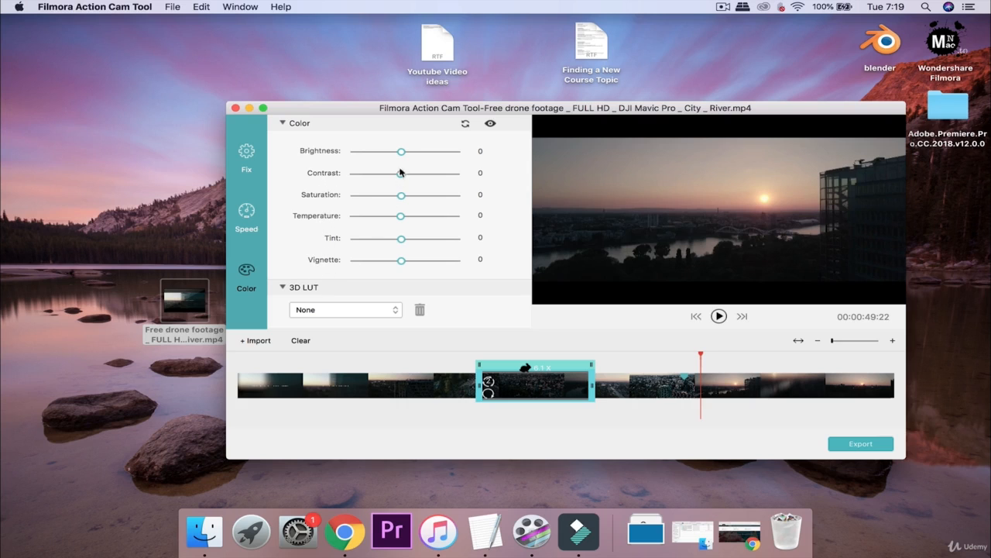
left_click_drag(400, 153, 402, 197)
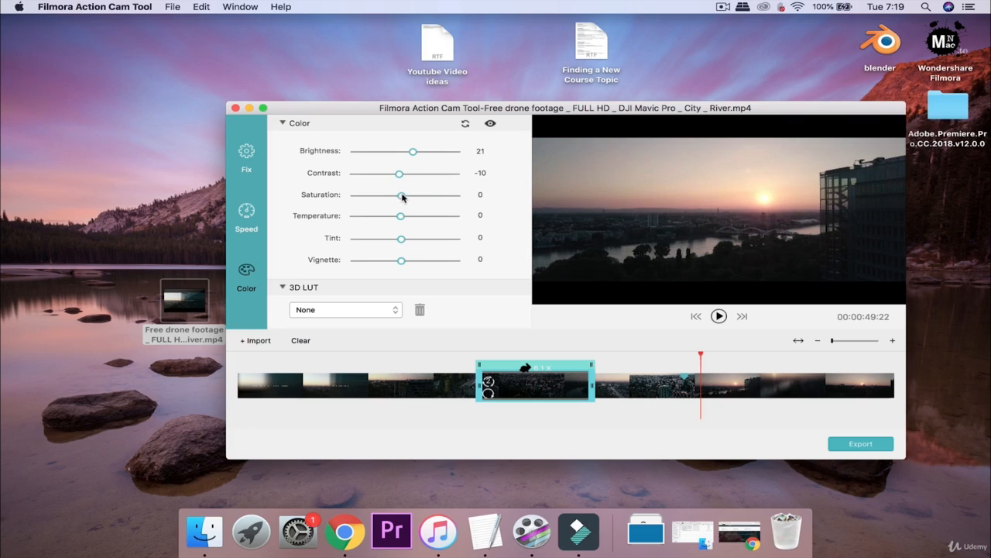
left_click_drag(416, 154, 402, 178)
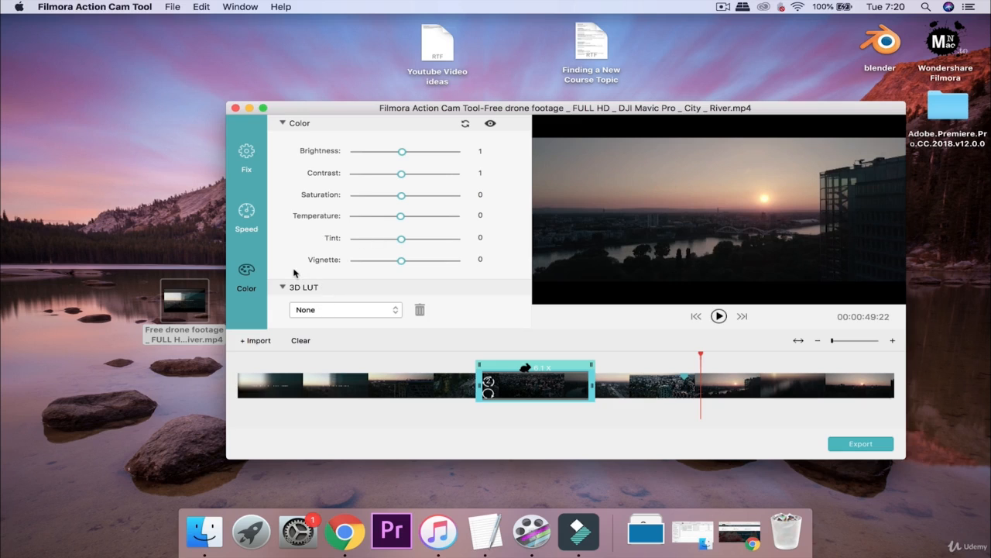
Look at the 3D LUT options and the file chooser for a new LUT without loading one.
left_click(391, 310)
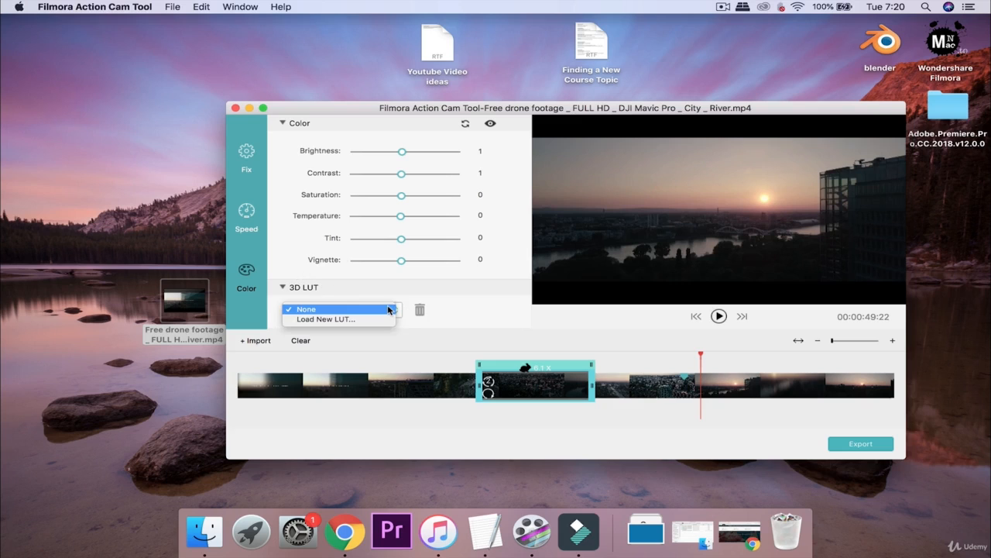
left_click(325, 319)
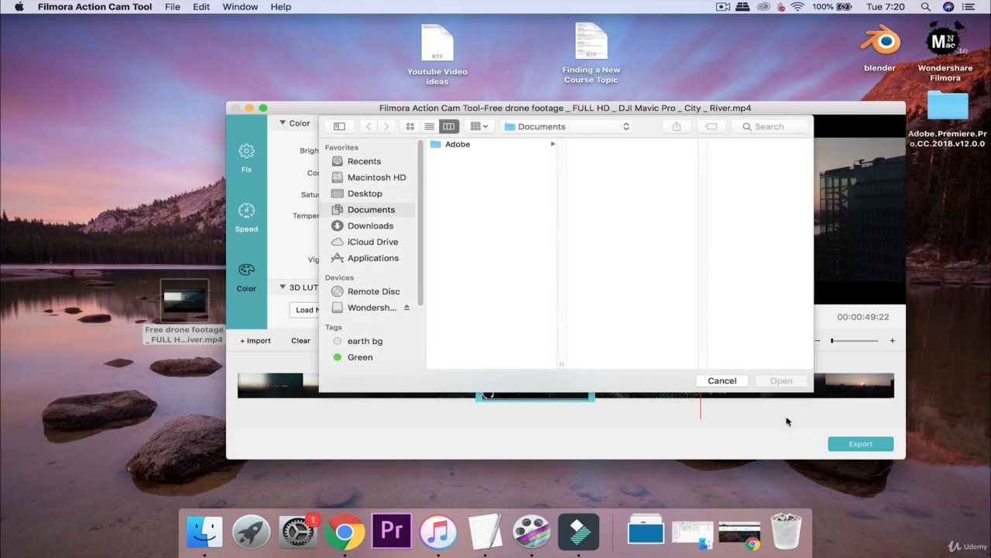
left_click(739, 382)
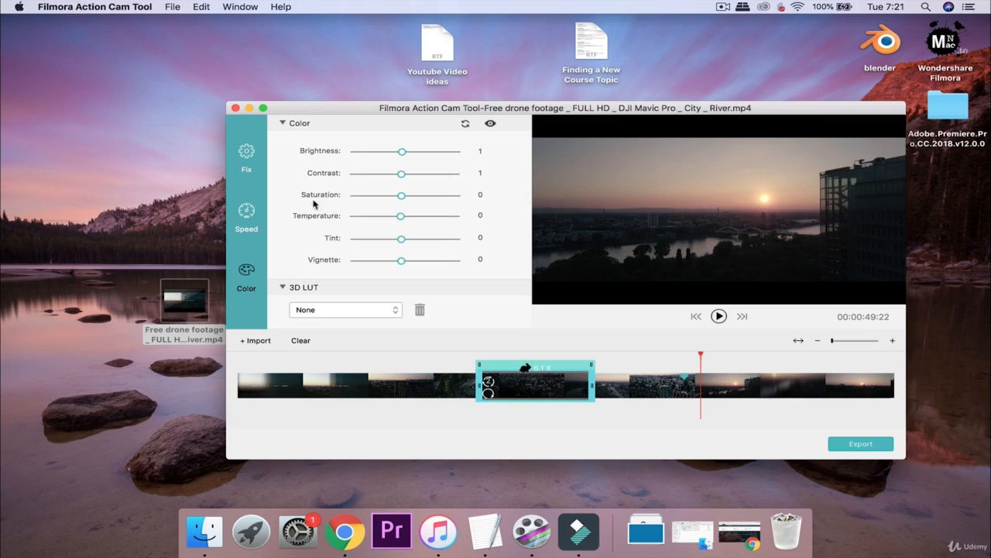
Close the Action Cam Tool, open the Instant Cutter and move its window to uncover the drone footage file on the desktop.
left_click(235, 109)
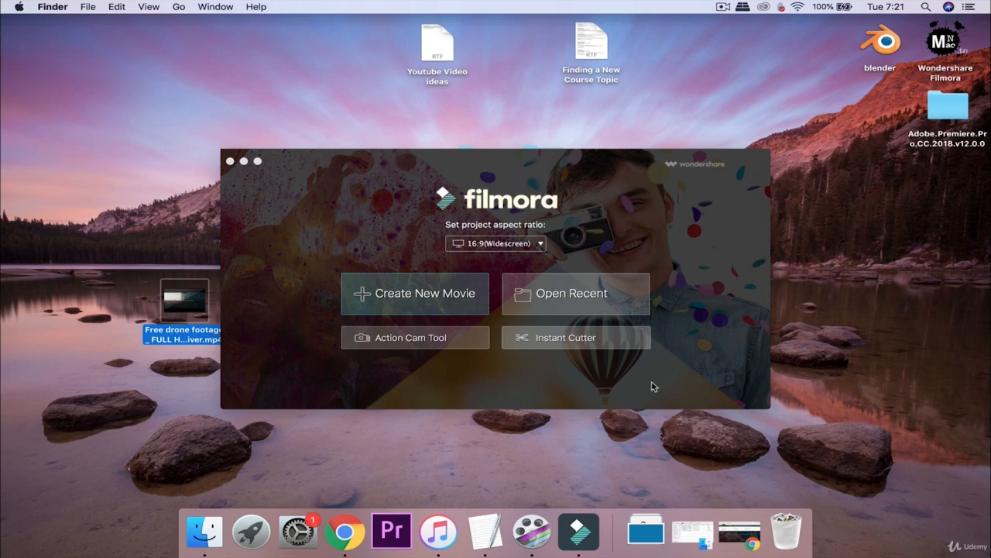
left_click(597, 345)
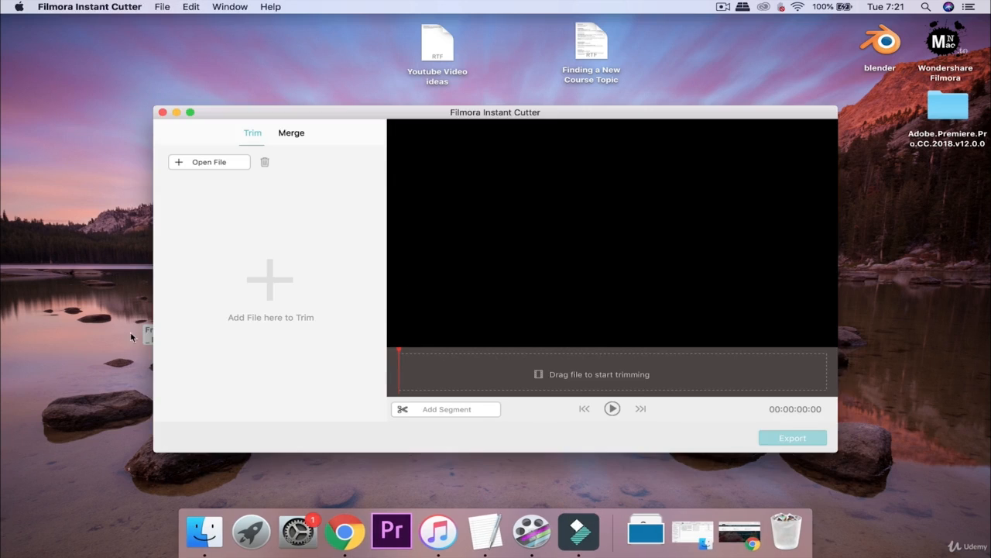
left_click_drag(333, 113, 394, 113)
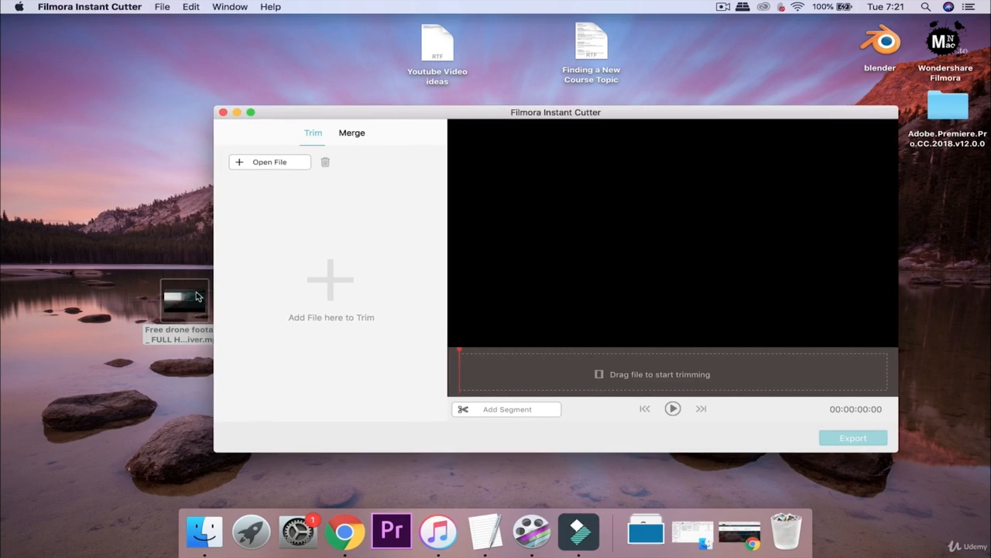
Load the drone footage from the desktop into the Instant Cutter and trim it to the range 00:00:06.18 to 00:00:49.19.
left_click_drag(196, 297, 338, 250)
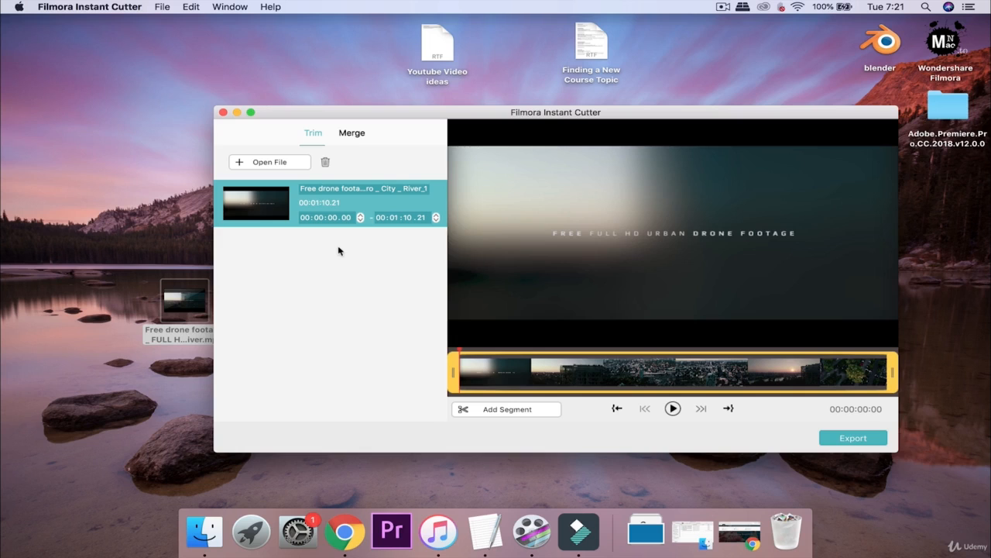
left_click_drag(454, 373, 494, 373)
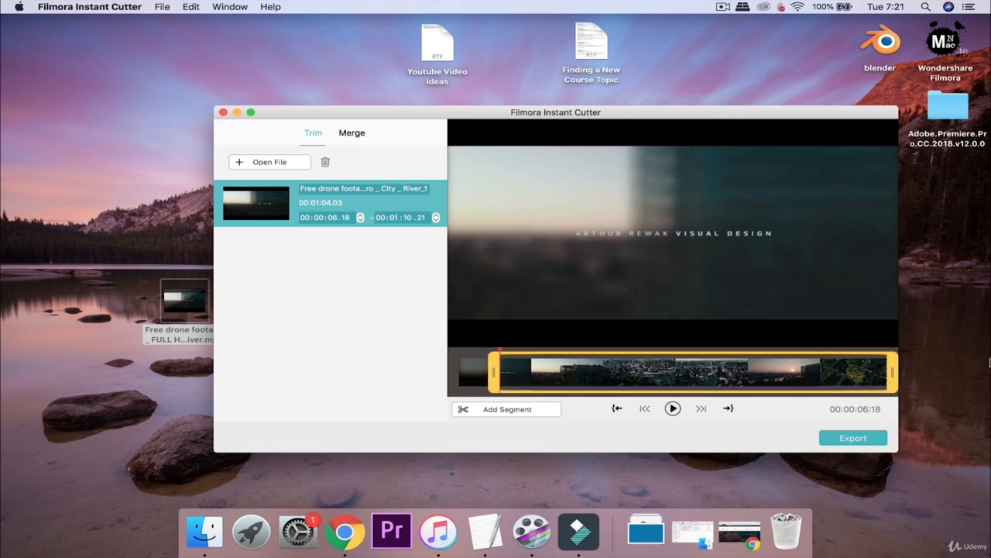
left_click_drag(892, 373, 812, 373)
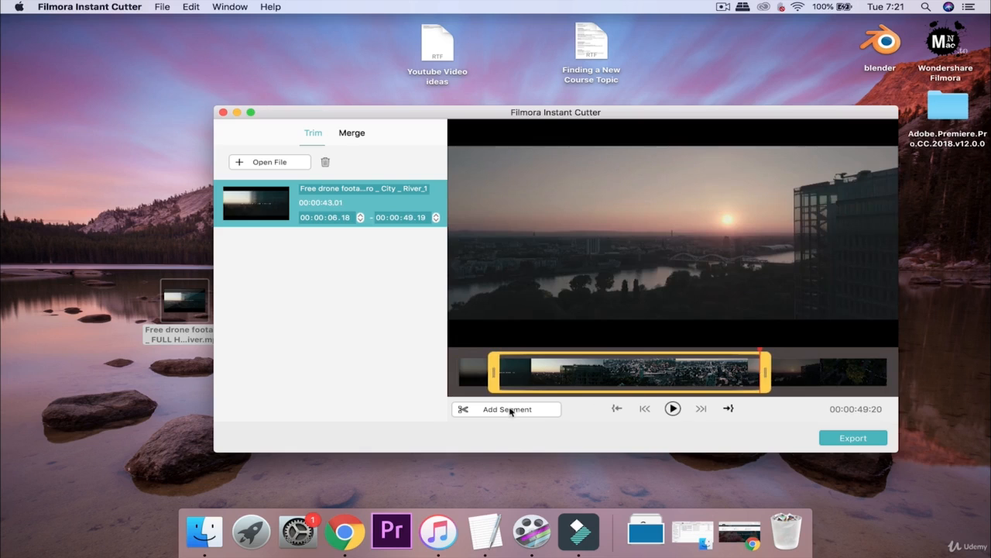
Add a second segment of the drone footage starting at 00:00:34.05, and reselect the first segment.
left_click_drag(761, 354, 667, 354)
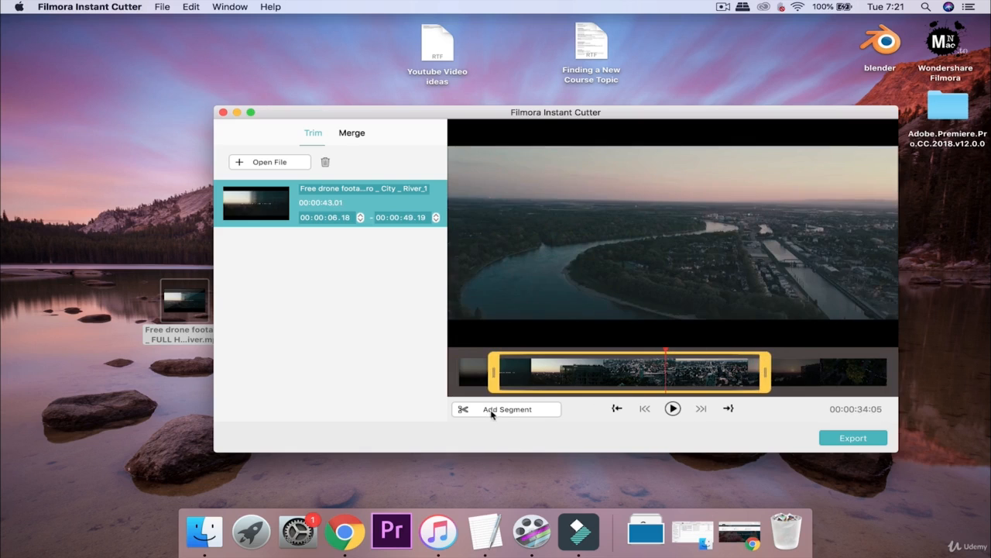
left_click(518, 411)
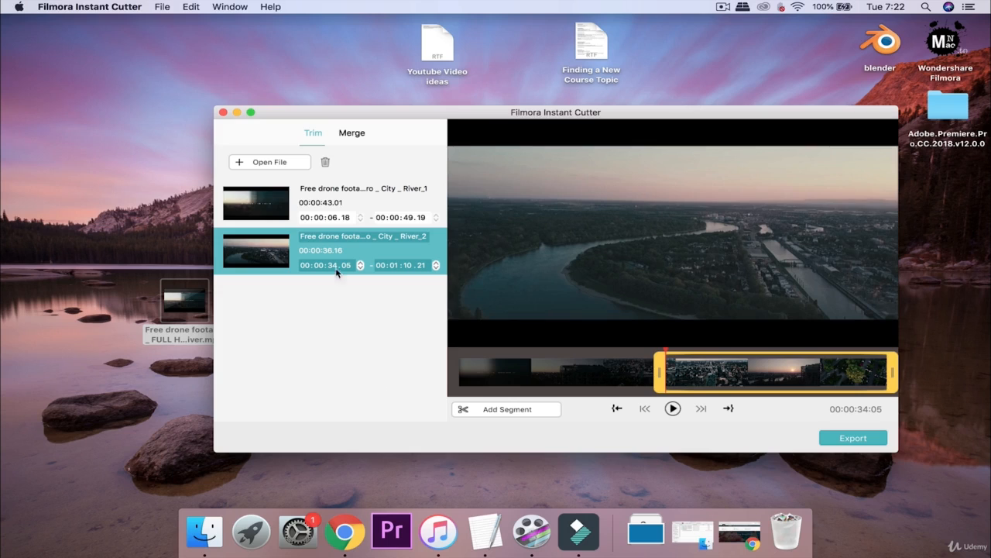
left_click(279, 200)
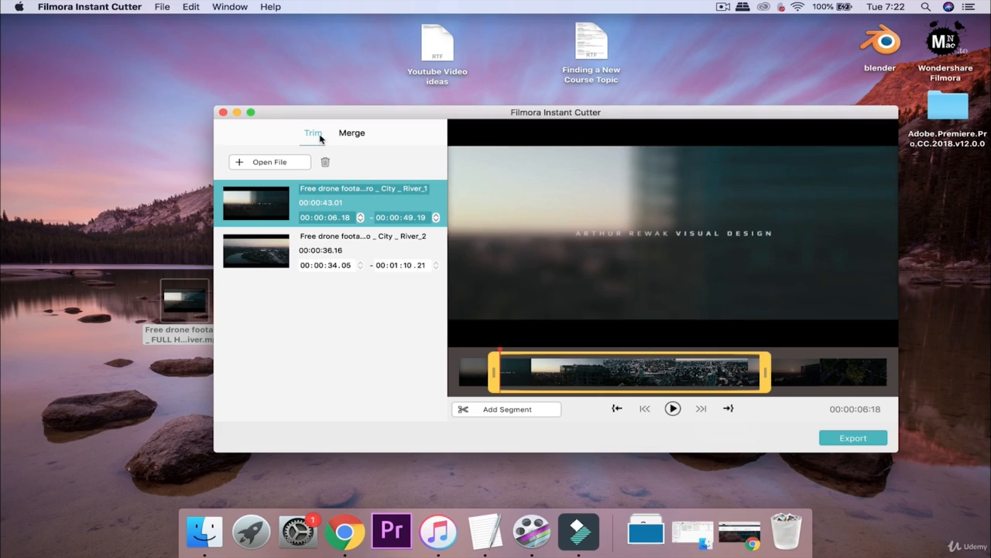
Load the drone footage from the desktop into the Merge mode and preview its frame at 00:01:08:23.
left_click(348, 140)
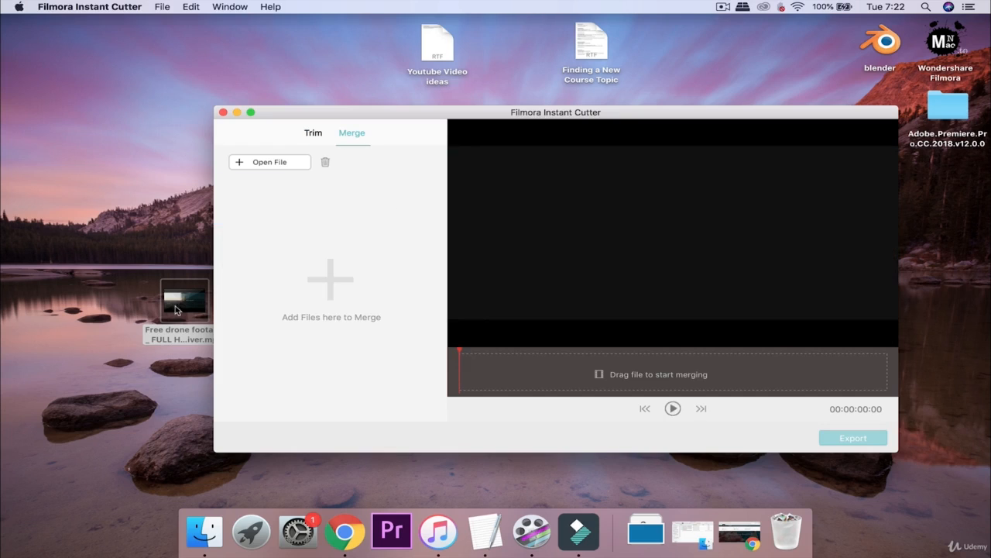
left_click_drag(177, 301, 308, 292)
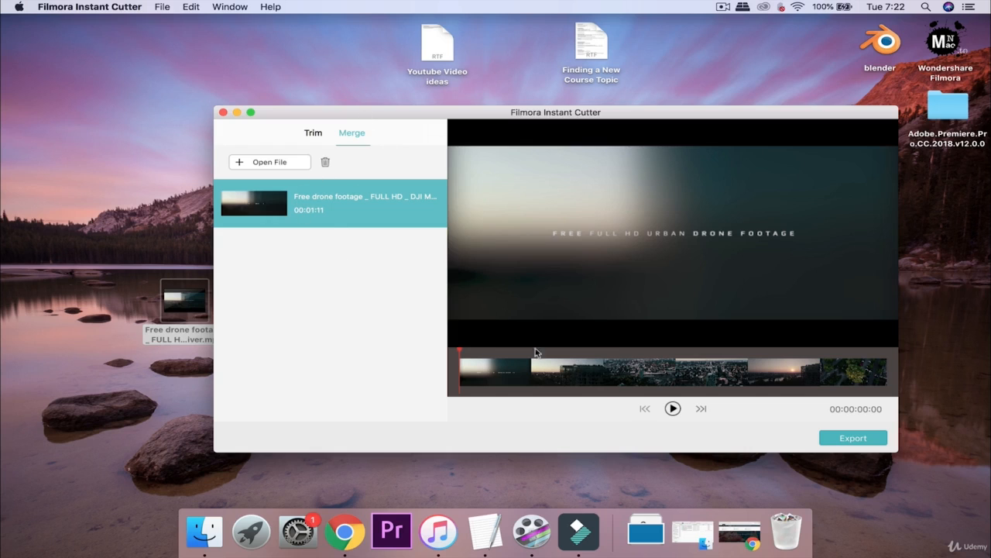
left_click(875, 372)
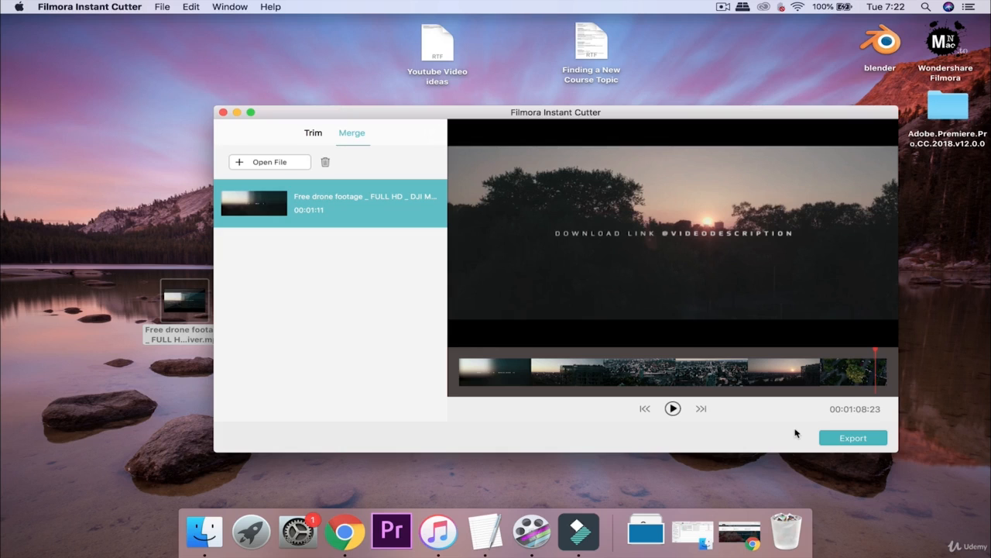
Return to the trimmed segments and close the Instant Cutter without exporting.
left_click(313, 133)
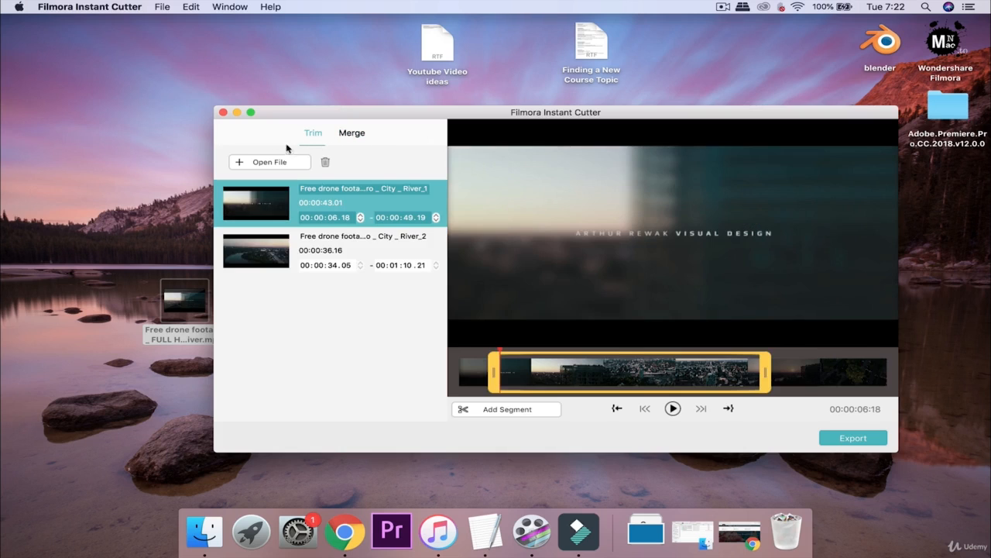
left_click(223, 113)
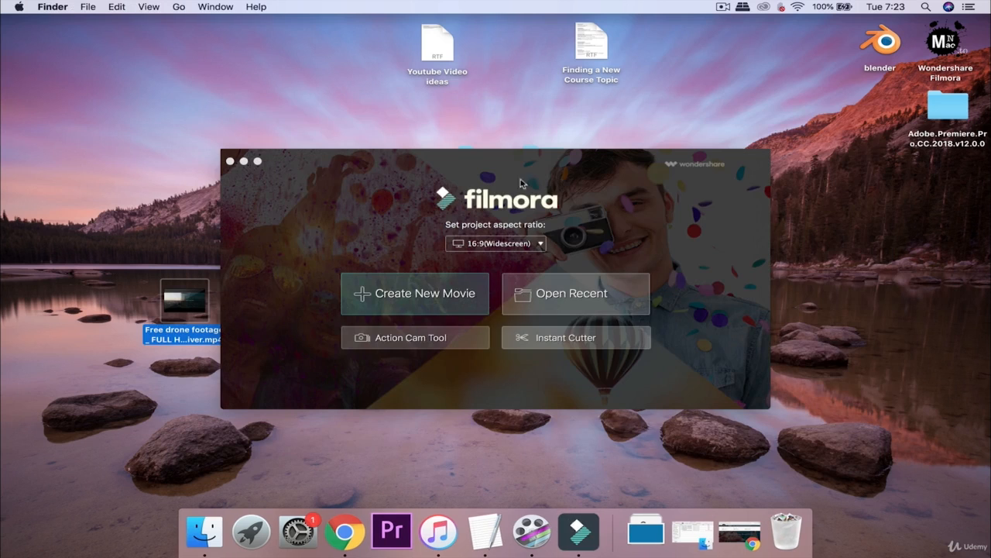